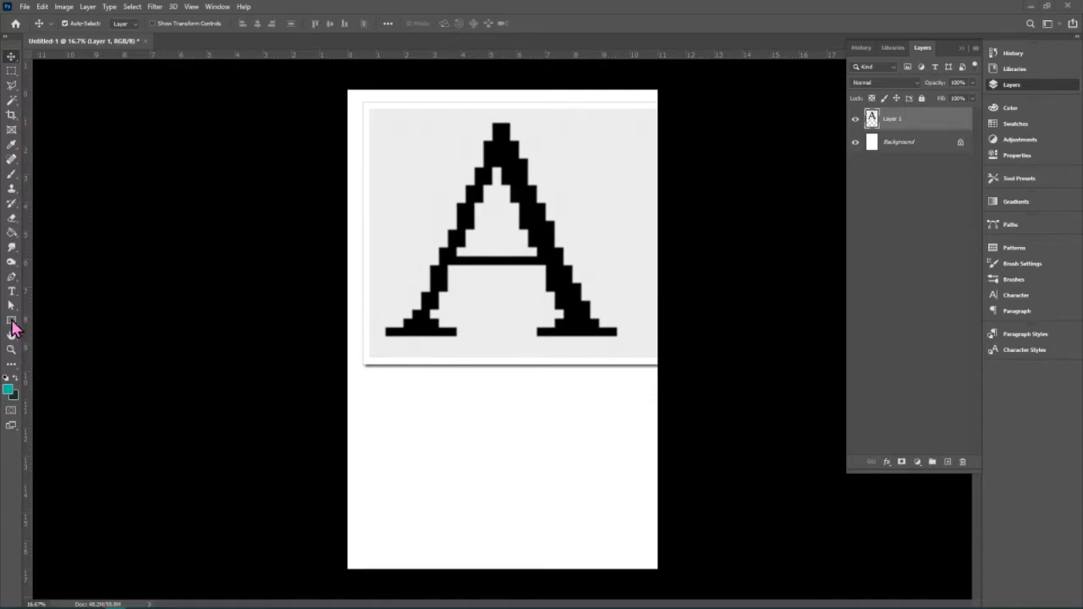
Create a circular selection below the letter A with anti-aliasing off, fill it with the teal foreground colour, and deselect
click(13, 73)
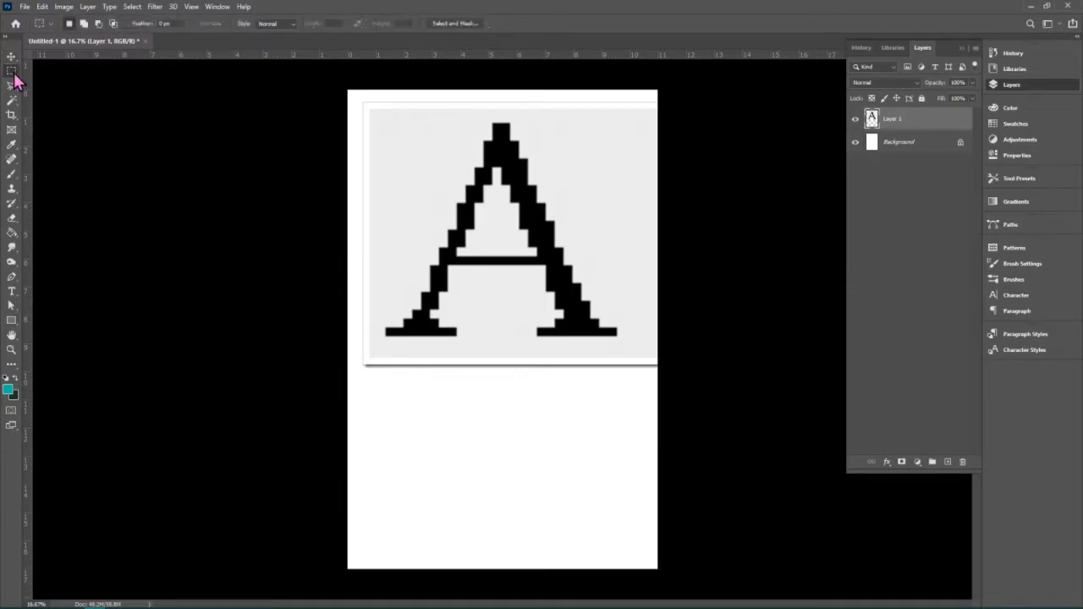
key(shift+m)
click(207, 27)
drag(448, 394, 577, 532)
drag(386, 405, 448, 454)
click(11, 234)
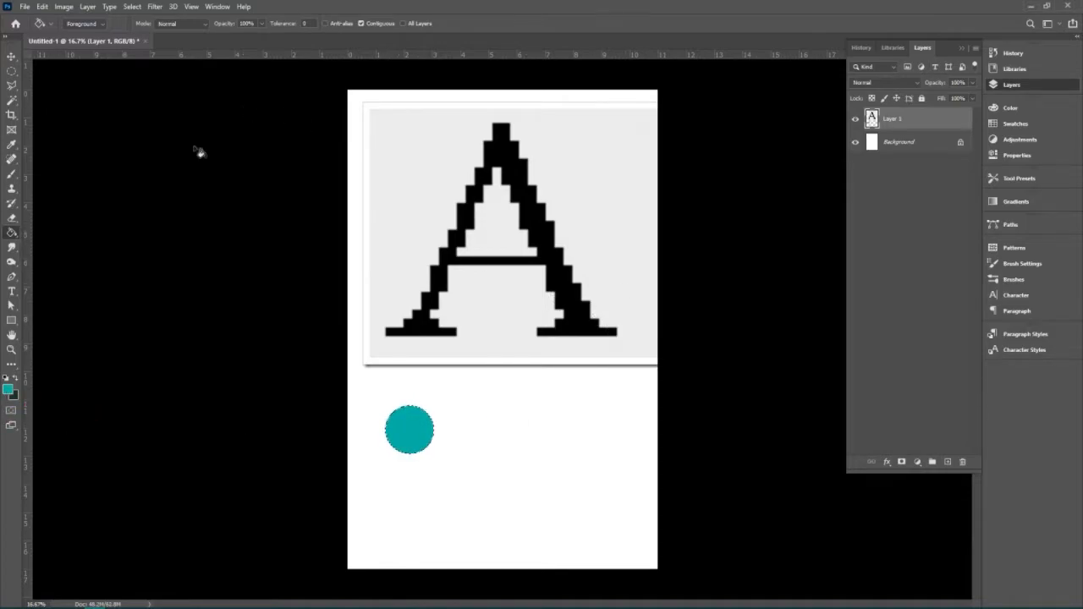
click(12, 57)
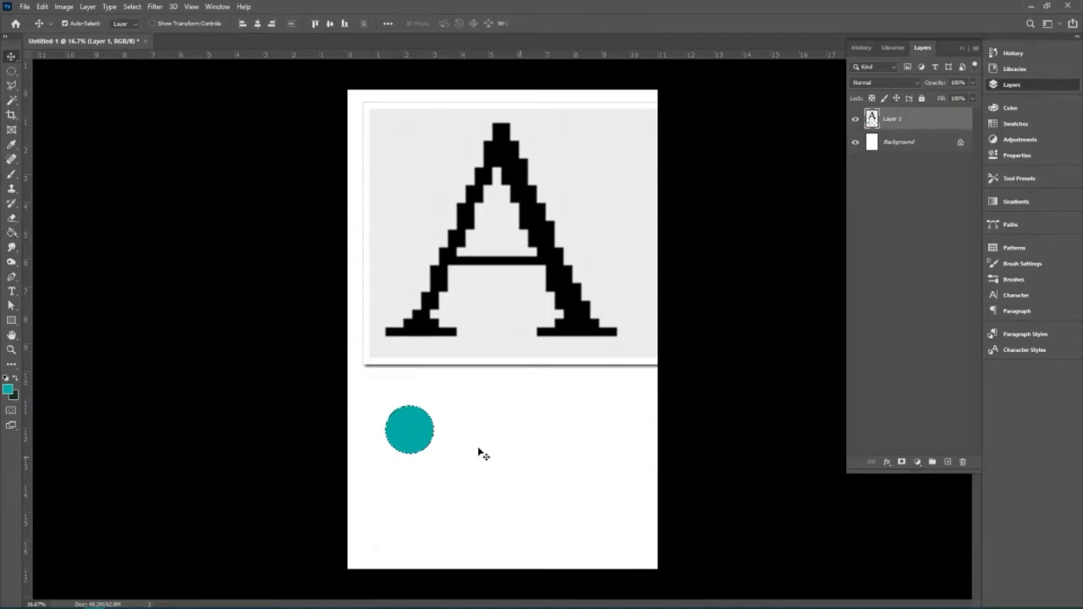
click(449, 438)
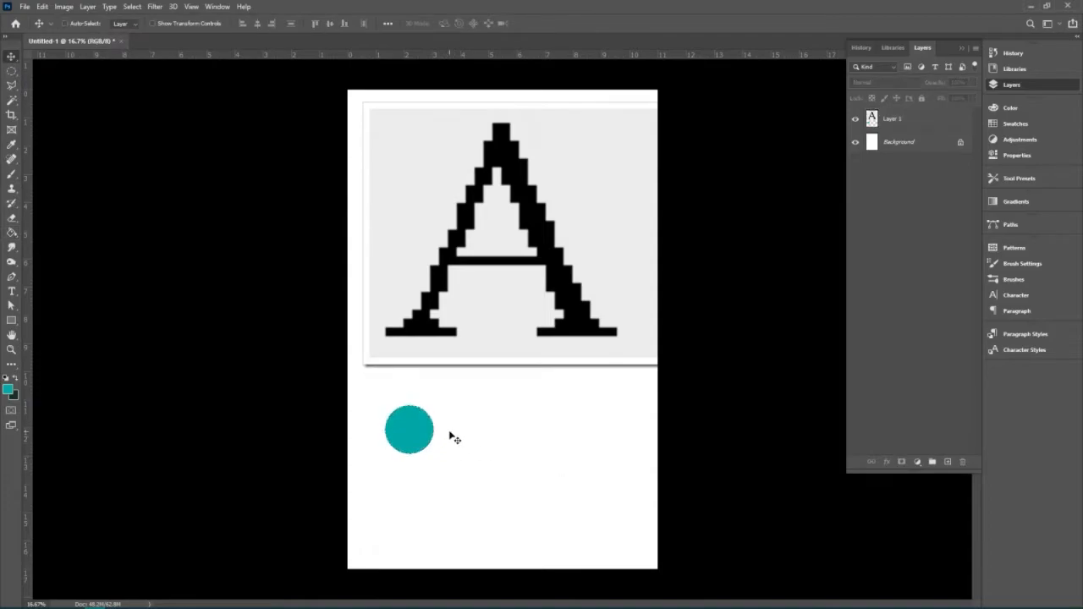
Examine the pixels along the teal circle's upper edge at up to 600% magnification, and return to the full-page view
key(ctrl+plus)
key(ctrl+plus)
key(ctrl+plus)
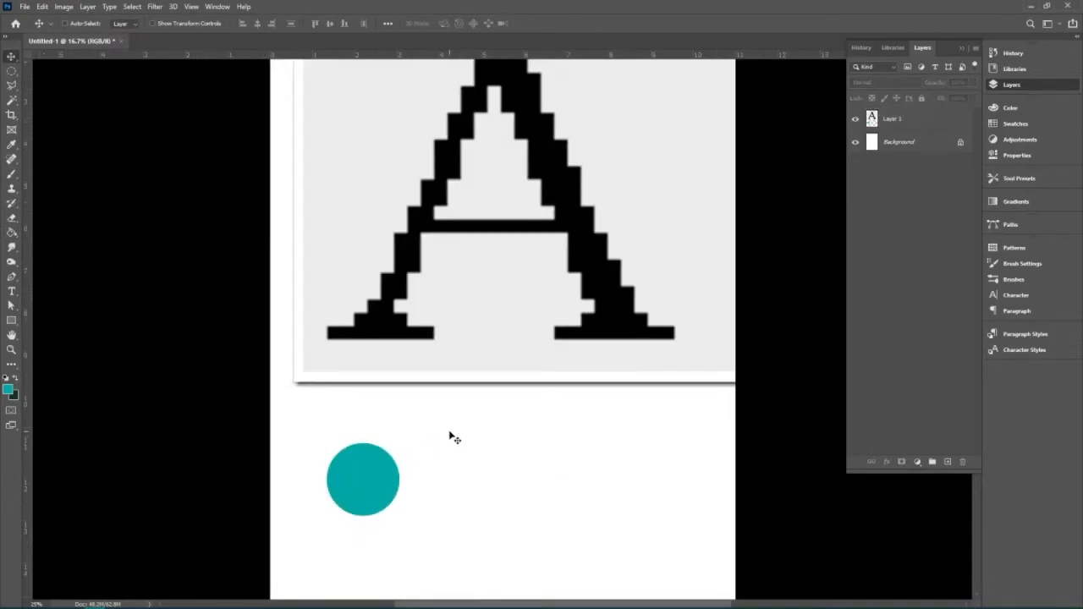
key(ctrl+plus)
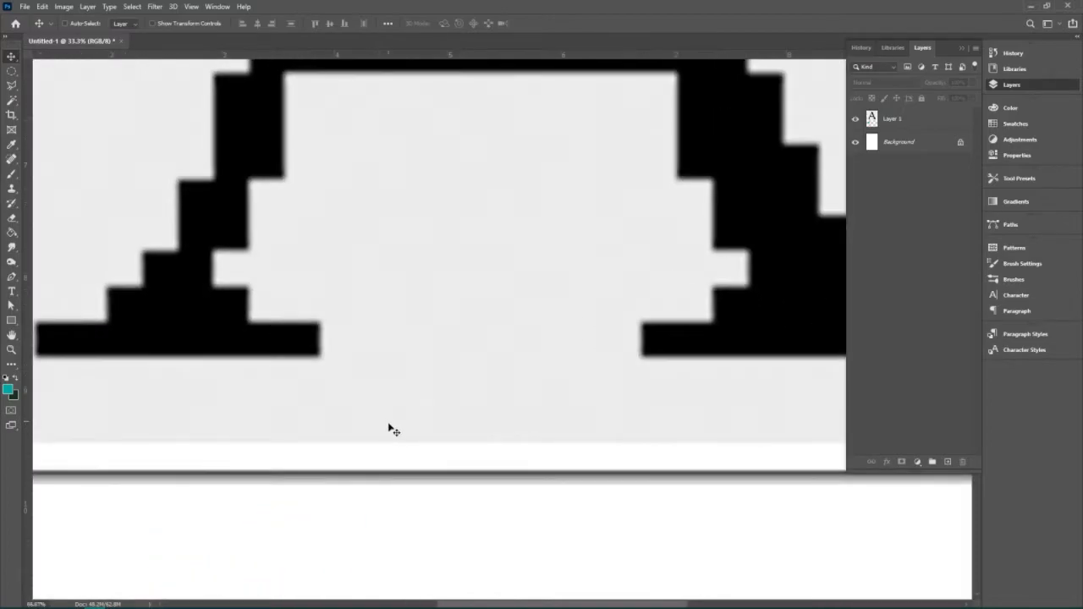
scroll(386, 428, down, 3)
scroll(394, 432, down, 1)
scroll(393, 433, left, 3)
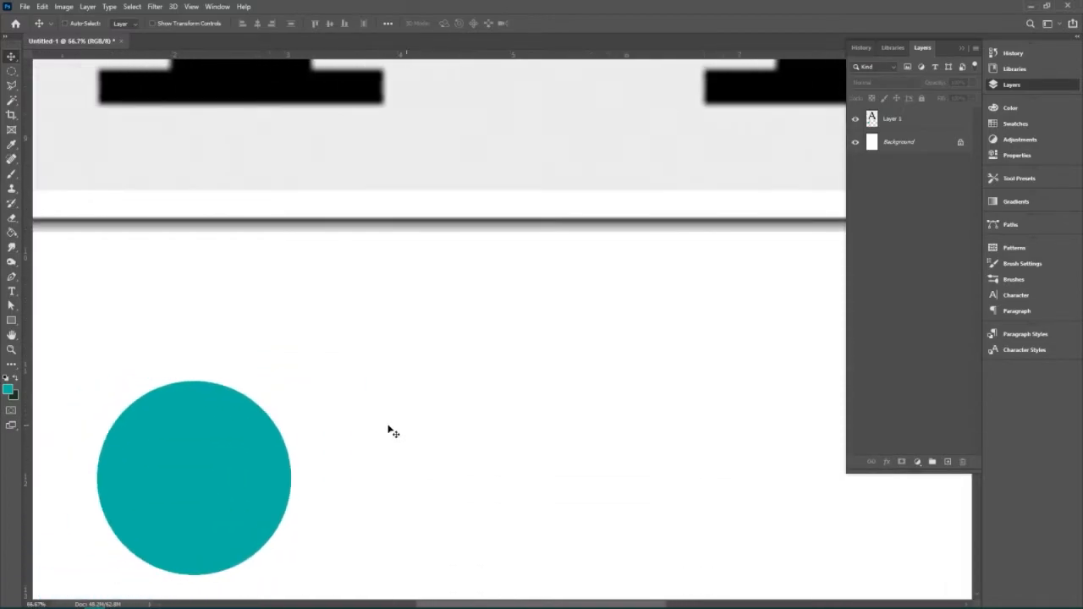
key(ctrl+plus)
key(ctrl+plus)
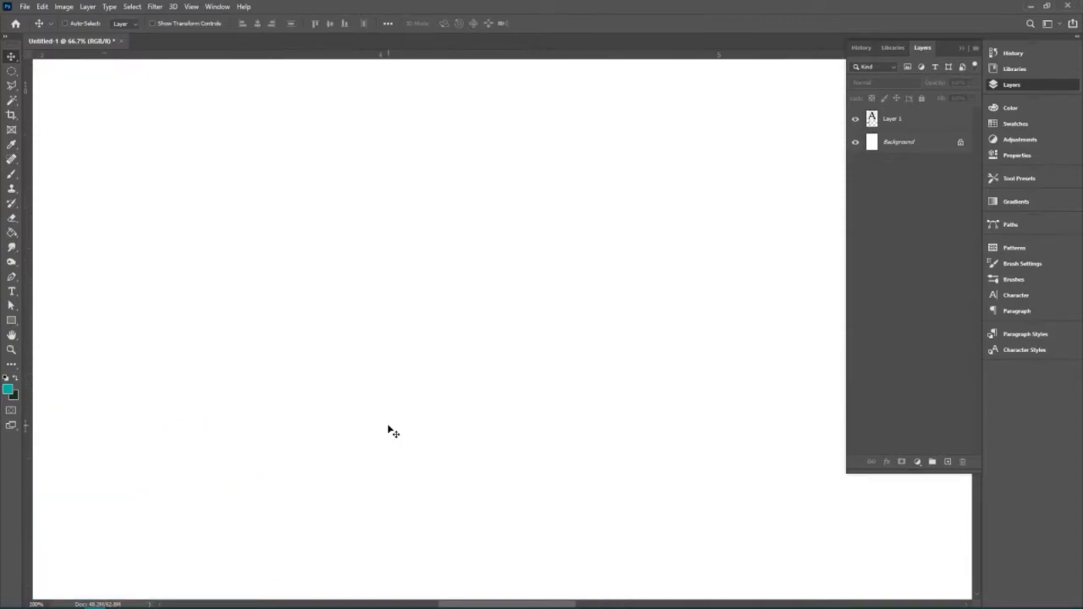
scroll(386, 451, right, 2)
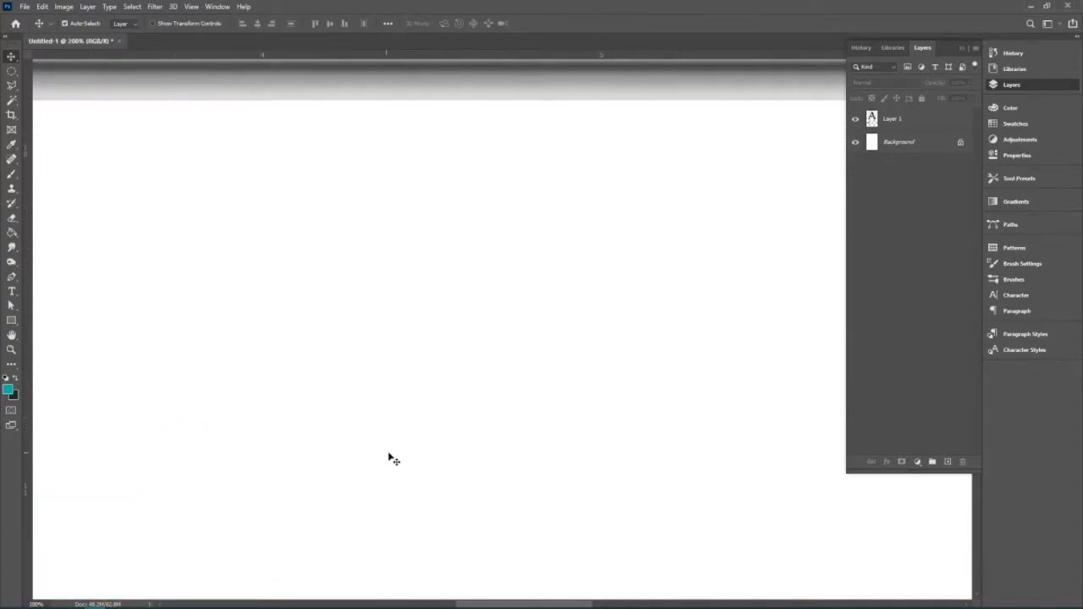
scroll(389, 454, up, 5)
scroll(403, 463, down, 5)
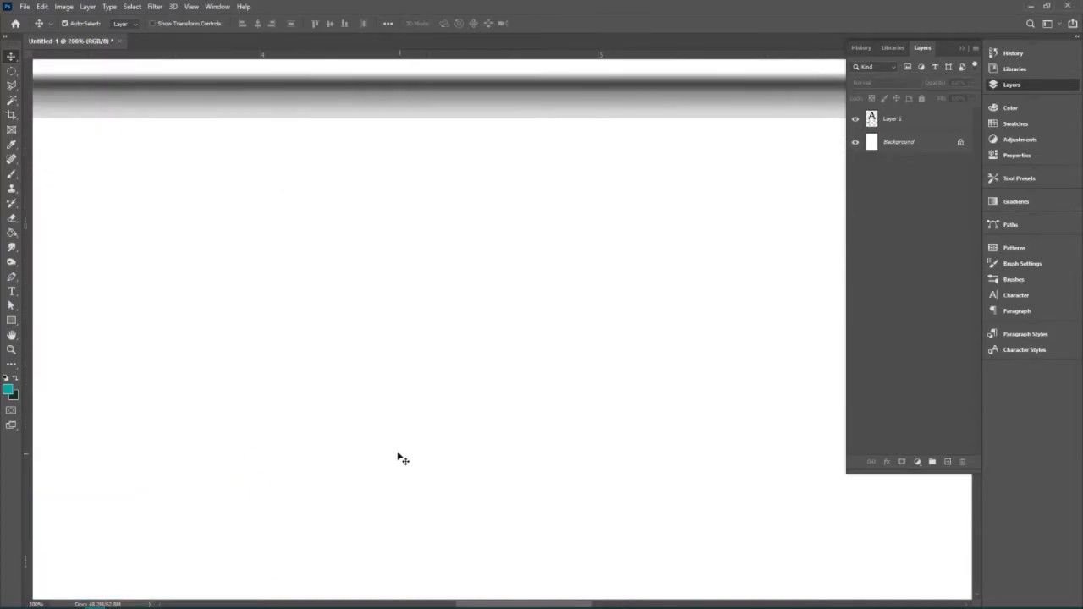
key(ctrl+minus)
key(ctrl+minus)
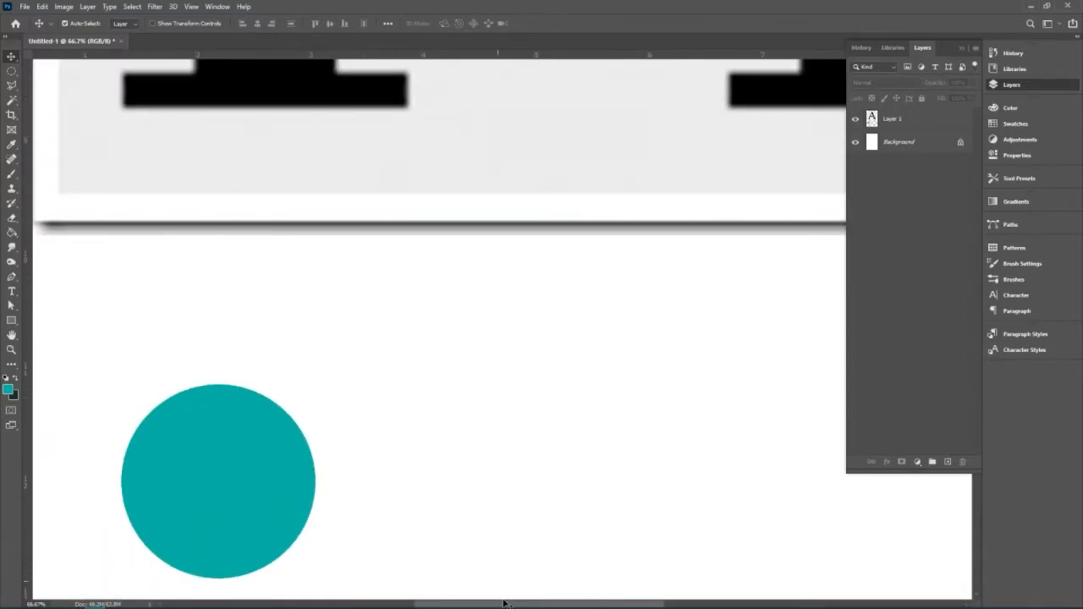
drag(502, 606, 423, 604)
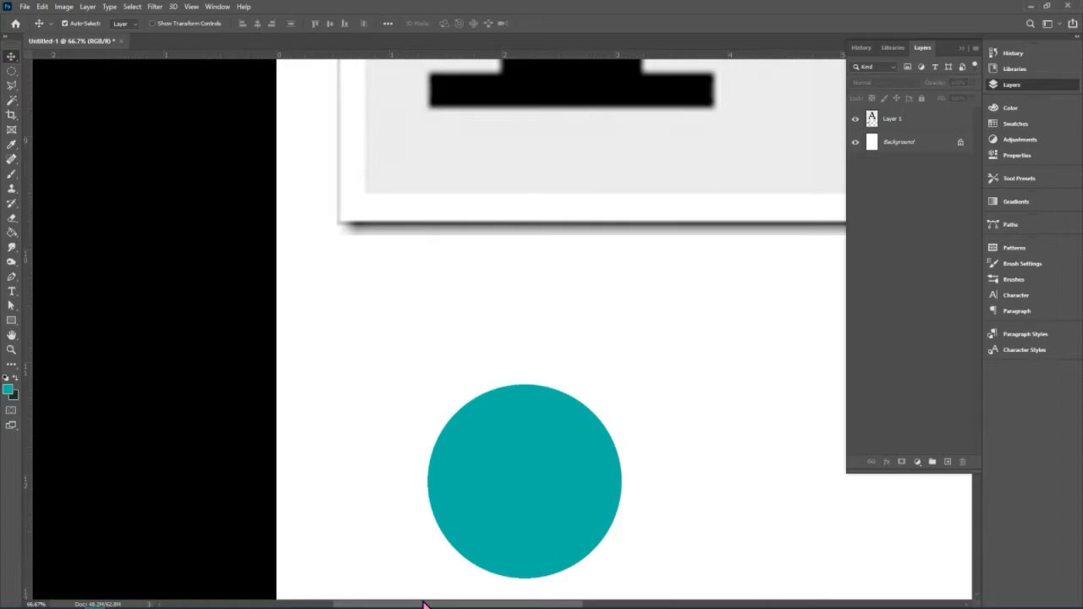
key(ctrl+plus)
key(ctrl+plus)
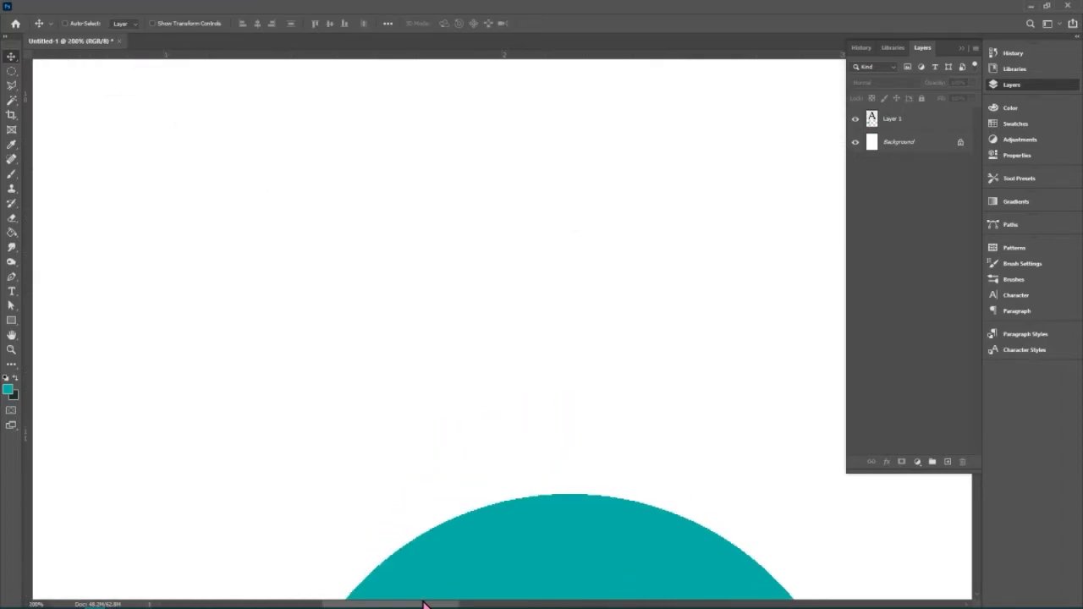
scroll(534, 561, down, 4)
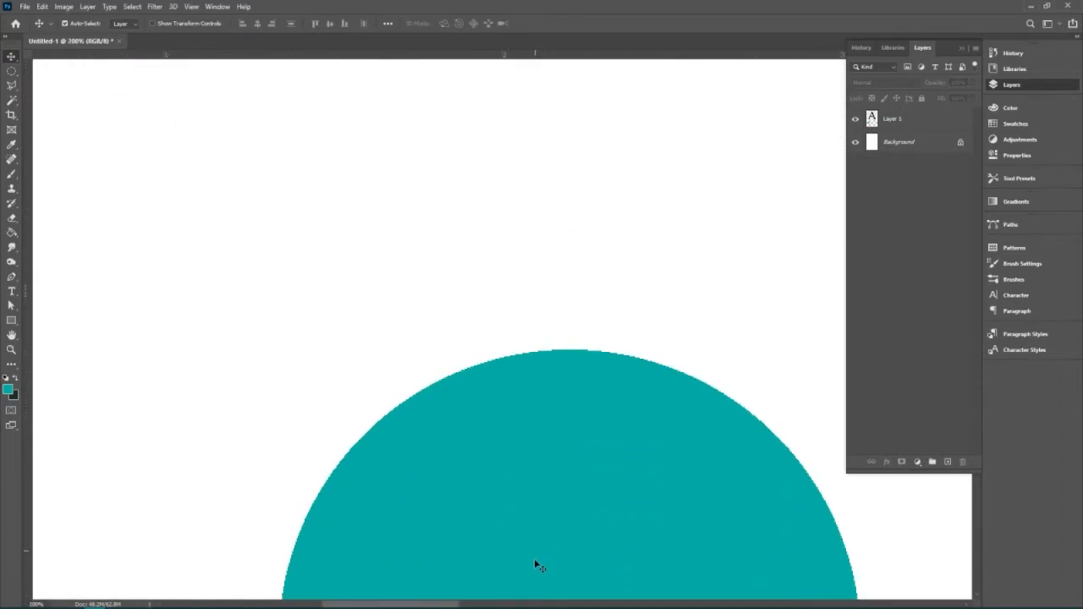
scroll(534, 559, down, 1)
key(ctrl+plus)
key(ctrl+plus)
key(ctrl+plus)
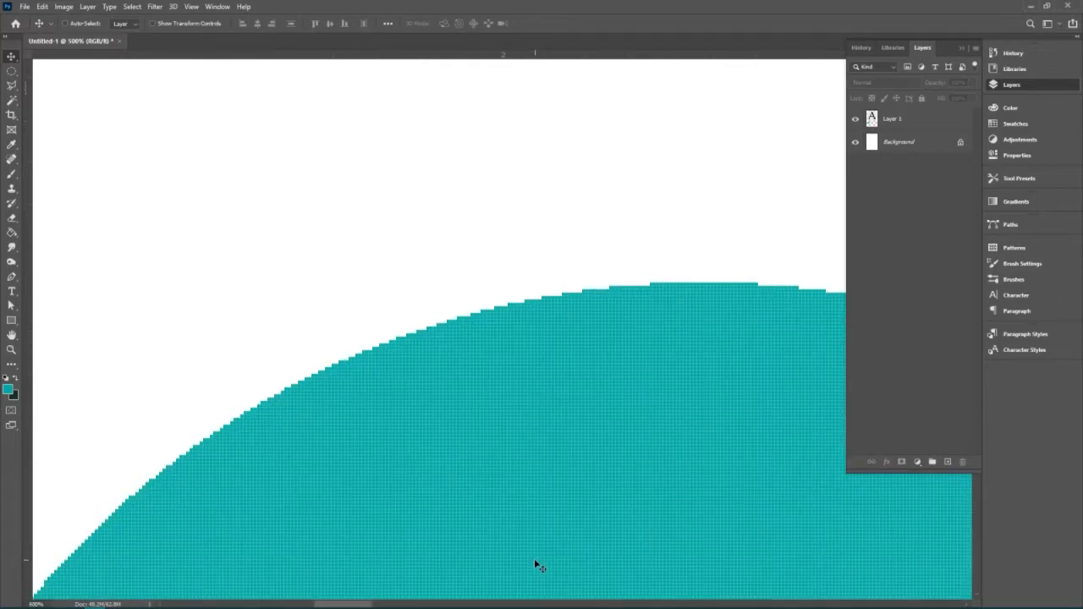
key(ctrl+minus)
key(ctrl+minus)
key(ctrl+minus)
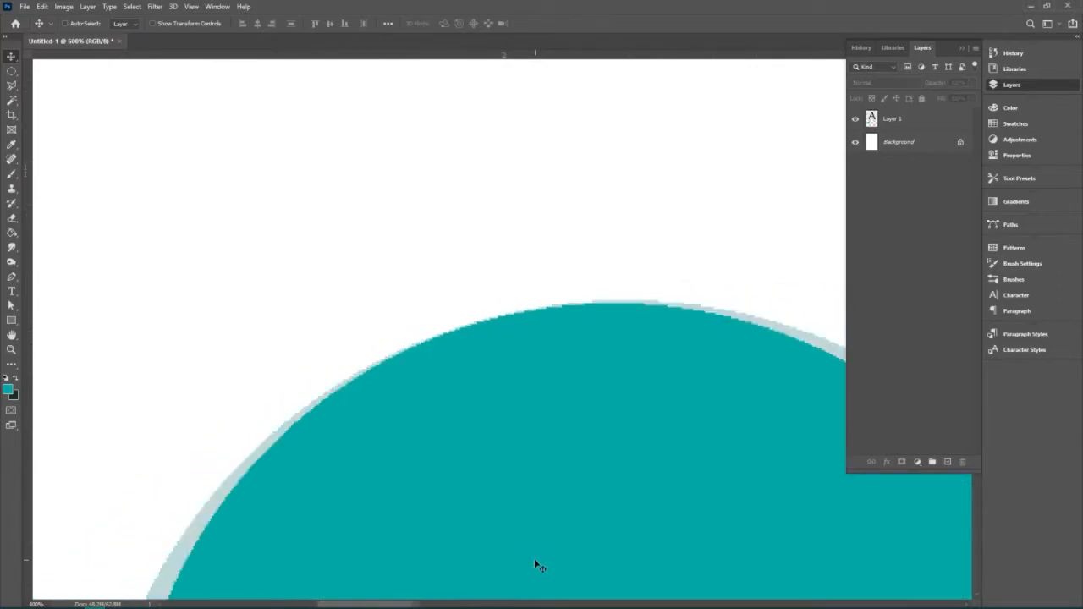
key(ctrl+minus)
key(ctrl+minus)
key(ctrl+minus)
key(ctrl+minus)
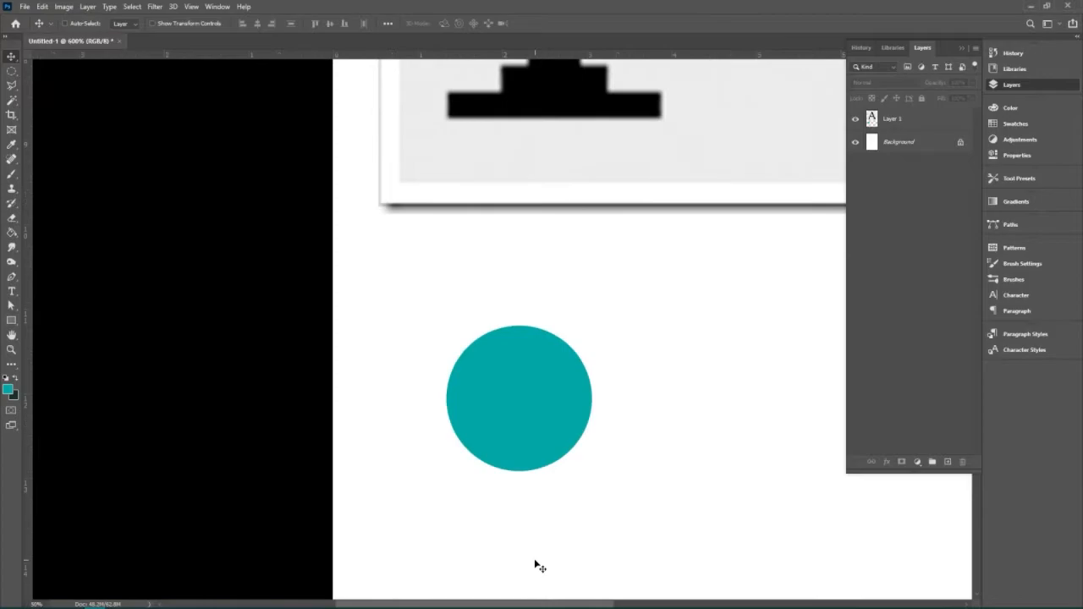
key(ctrl+minus)
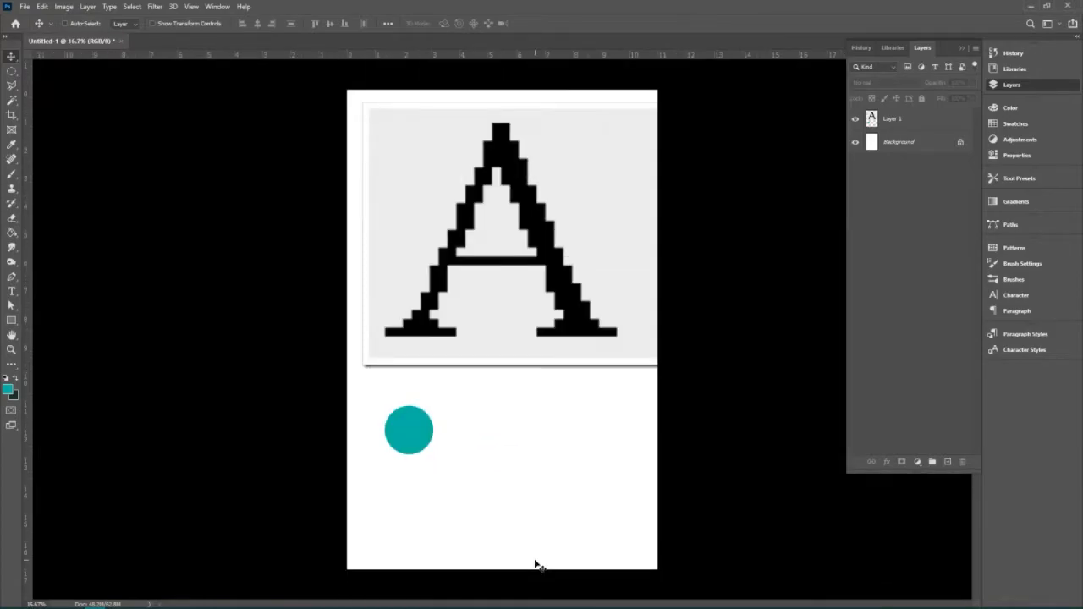
Shift the image layer sideways to view the grey-edged letter A beside the stepped one, and move it back
drag(570, 254, 337, 251)
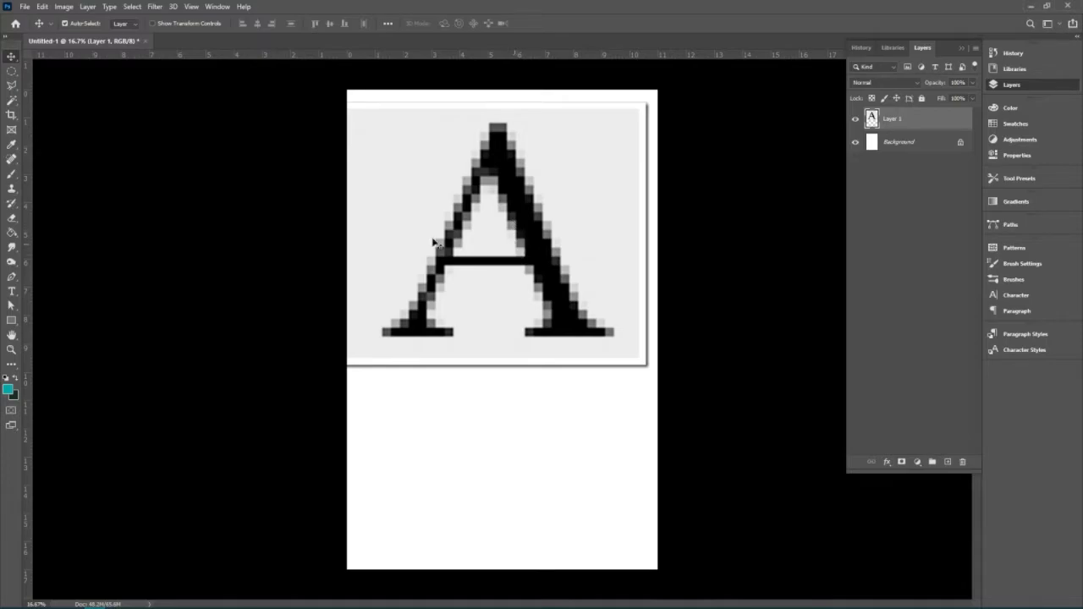
drag(497, 245, 466, 243)
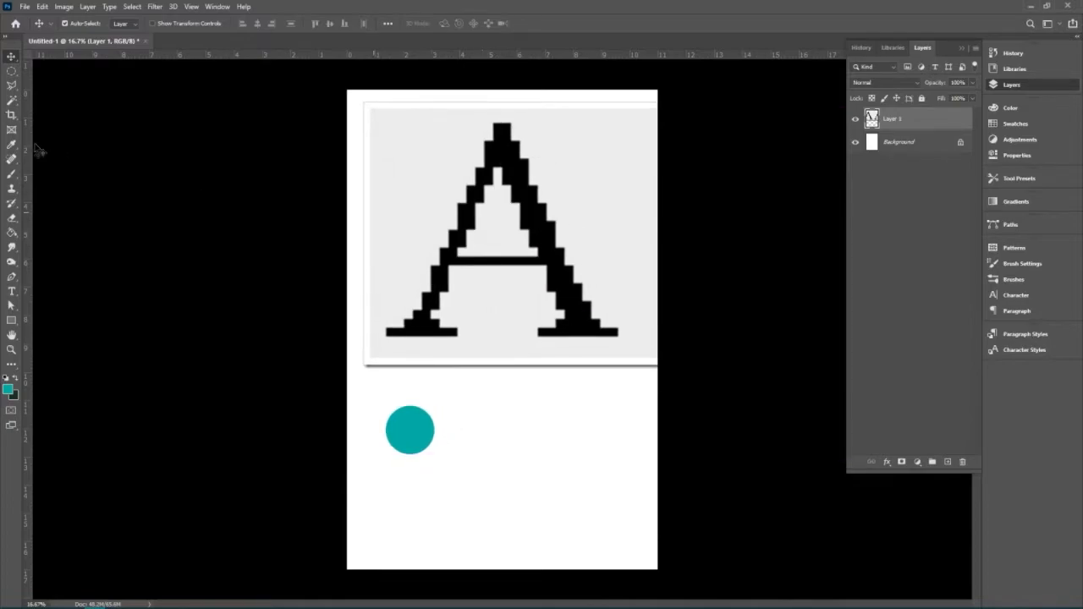
Create a second circular selection beside the teal circle with anti-aliasing on, fill it with teal, and deselect
click(12, 71)
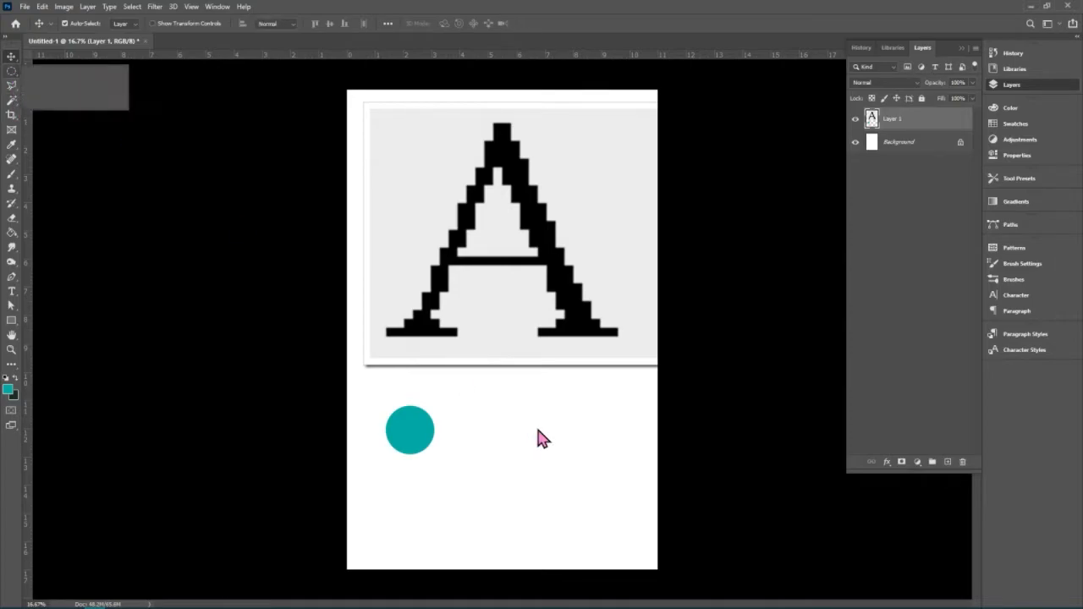
click(194, 23)
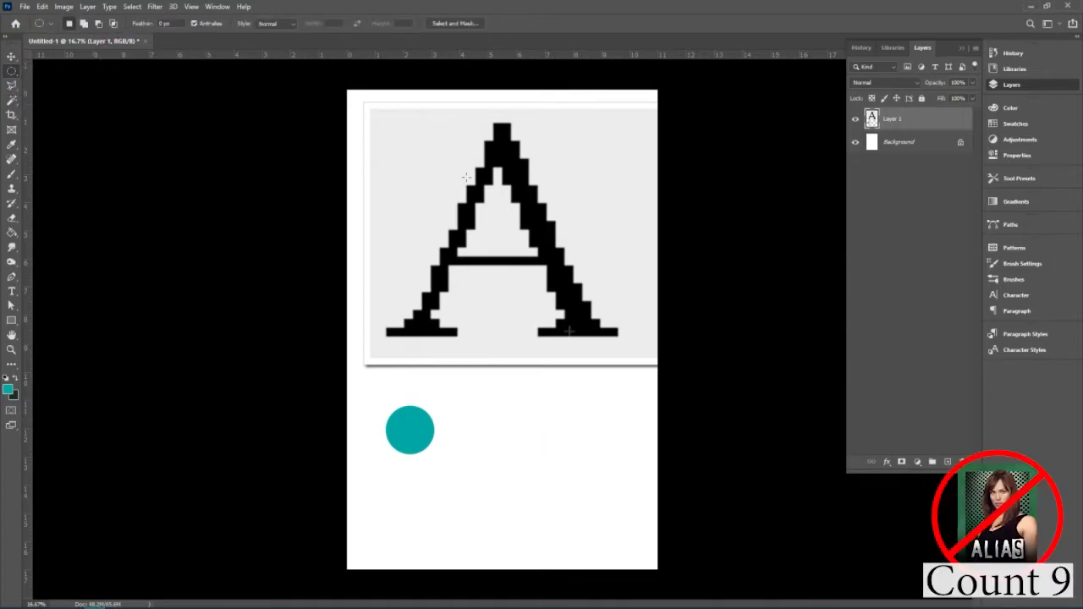
drag(451, 410, 498, 451)
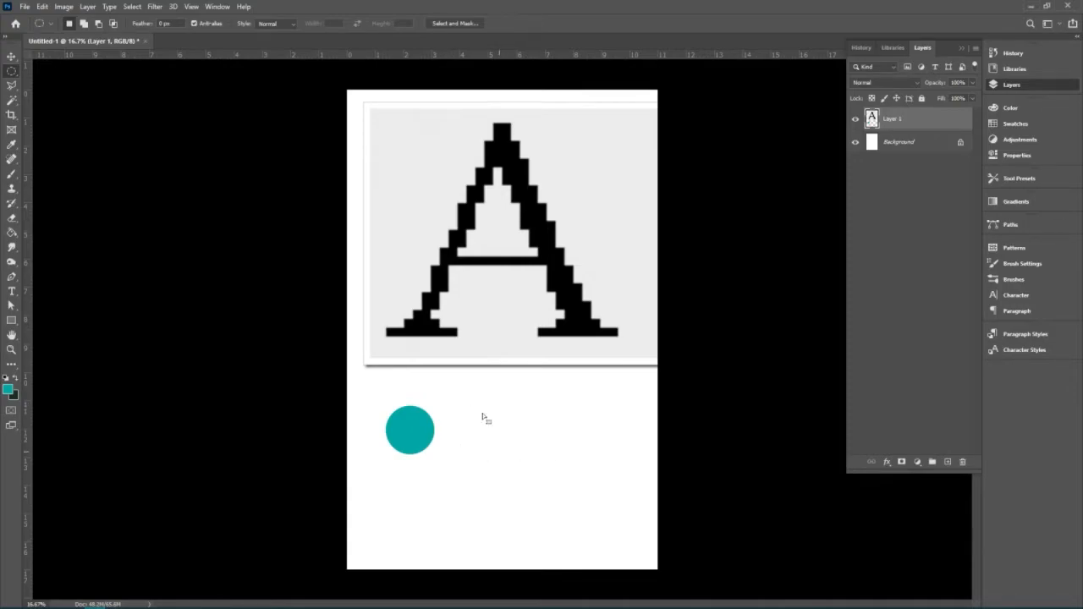
click(12, 233)
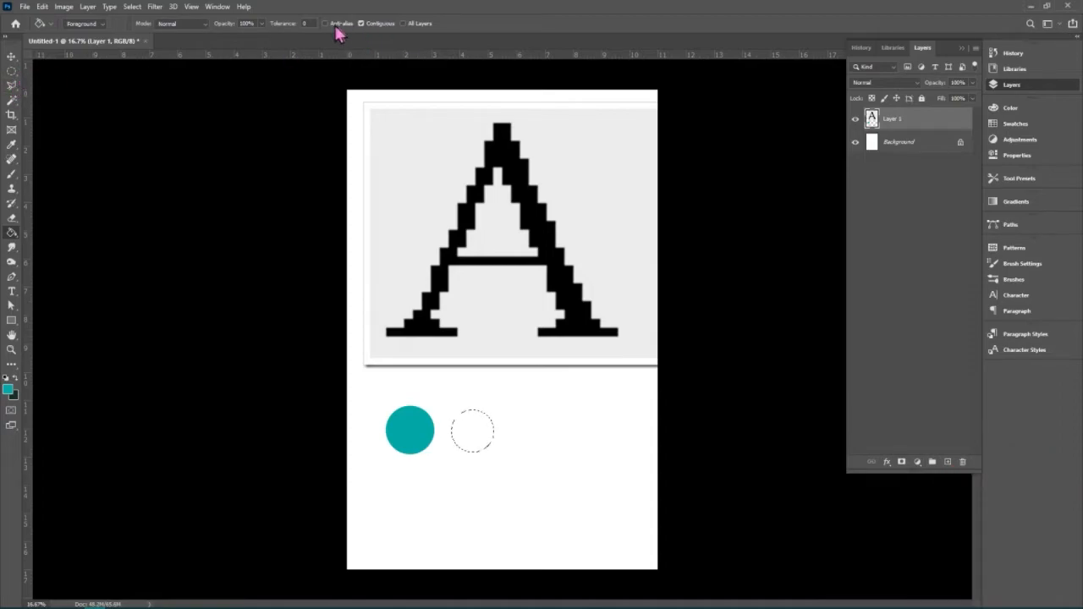
click(479, 436)
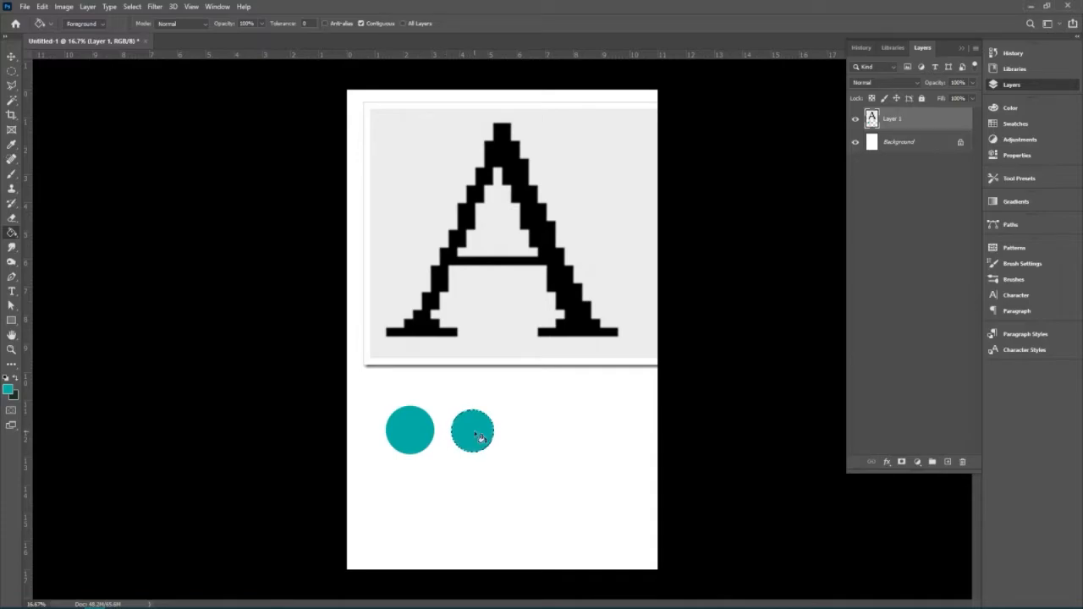
key(ctrl+d)
click(11, 56)
click(464, 474)
click(435, 443)
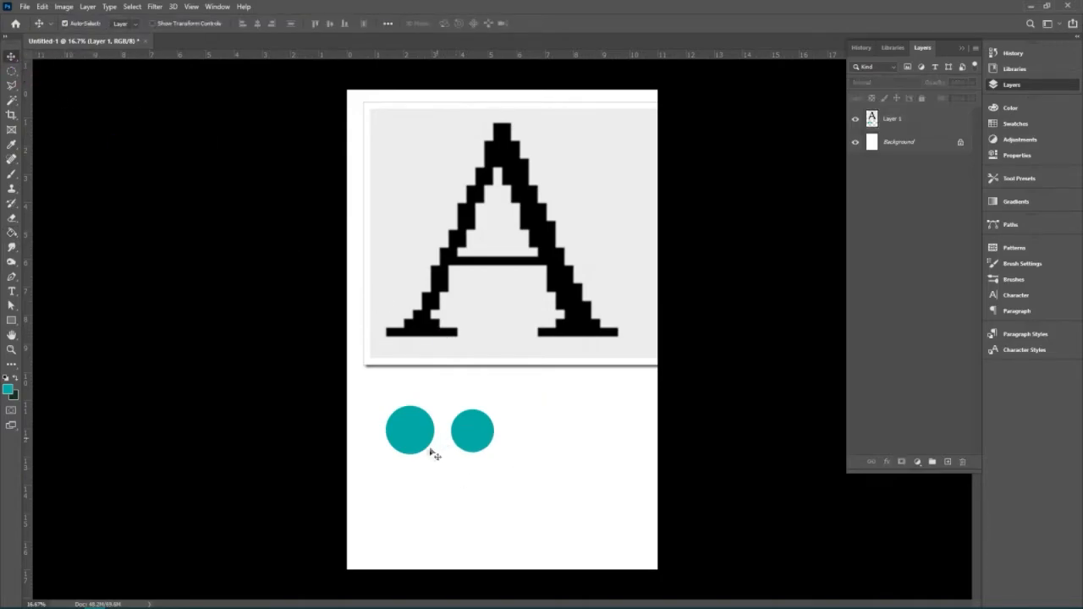
Examine the facing edges of the two teal circles at 400% magnification
key(ctrl+plus)
key(ctrl+plus)
key(ctrl+plus)
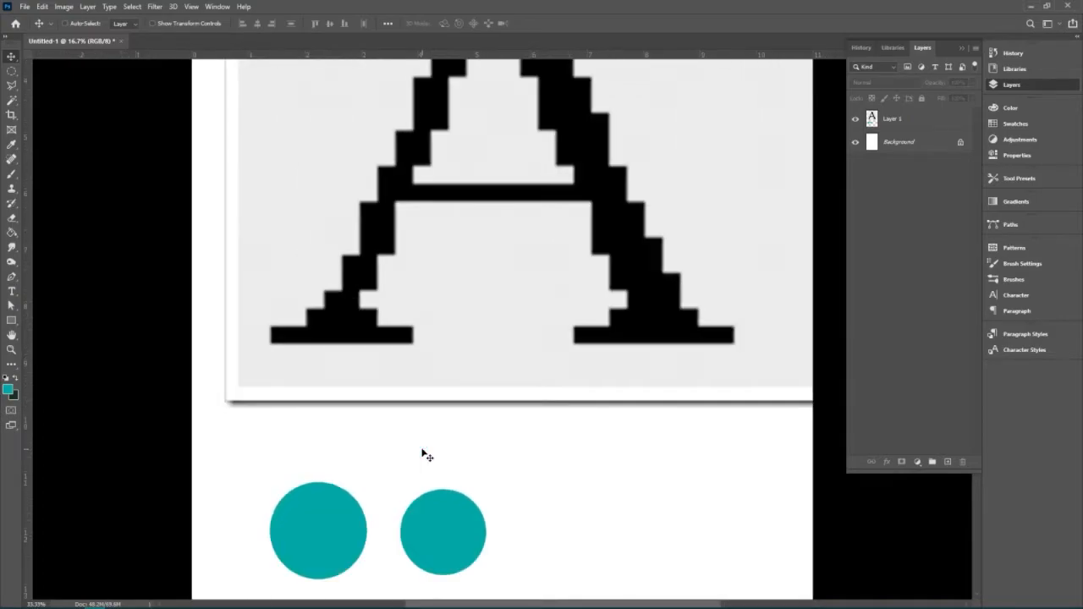
scroll(422, 440, down, 1)
scroll(425, 444, down, 2)
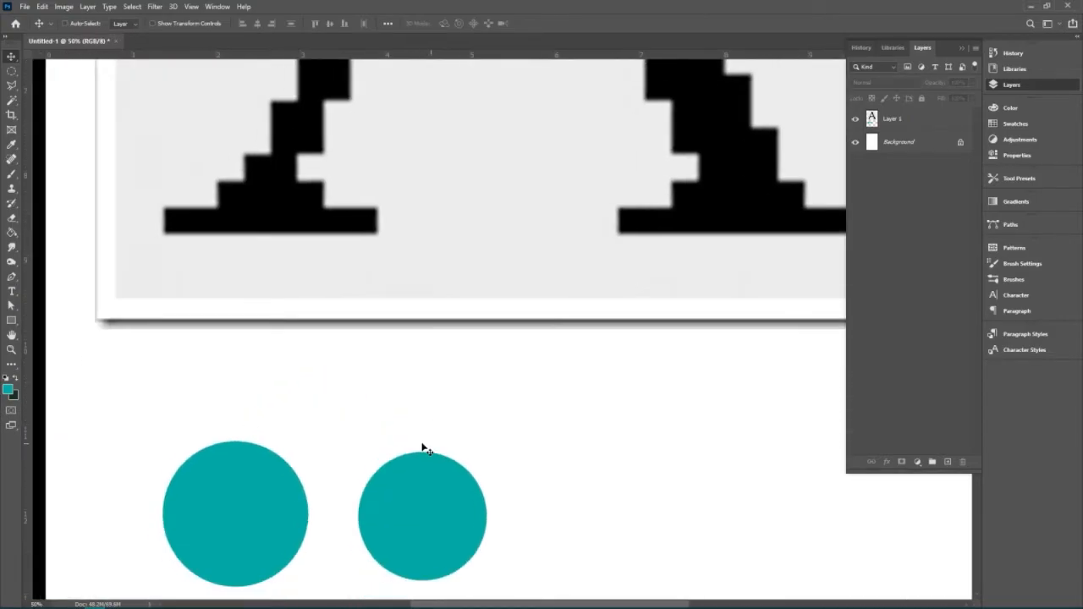
scroll(423, 446, left, 4)
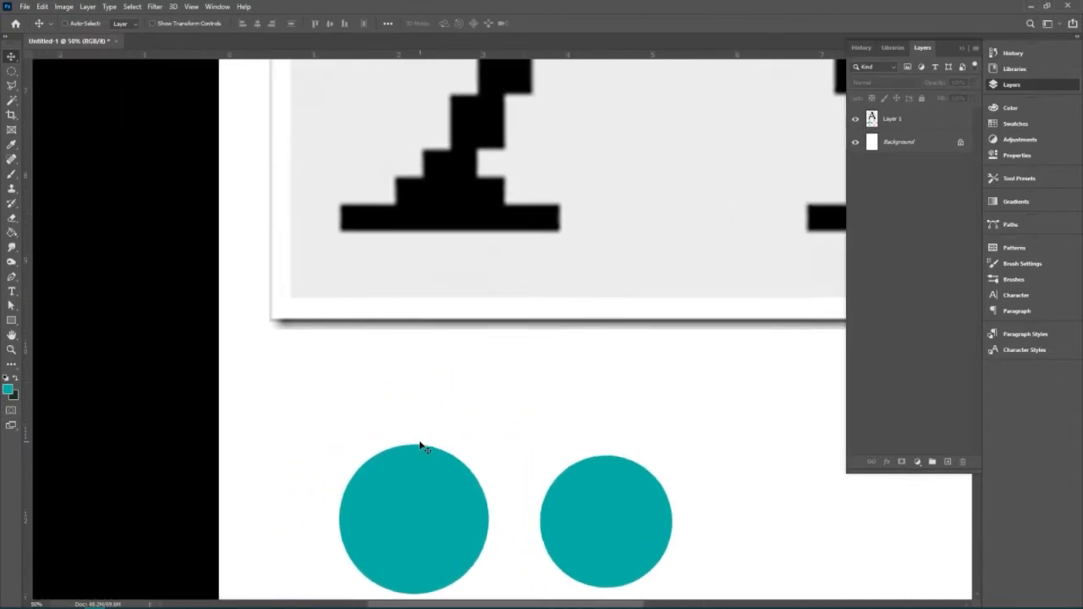
key(ctrl+plus)
key(ctrl+plus)
scroll(436, 423, down, 1)
scroll(439, 423, down, 5)
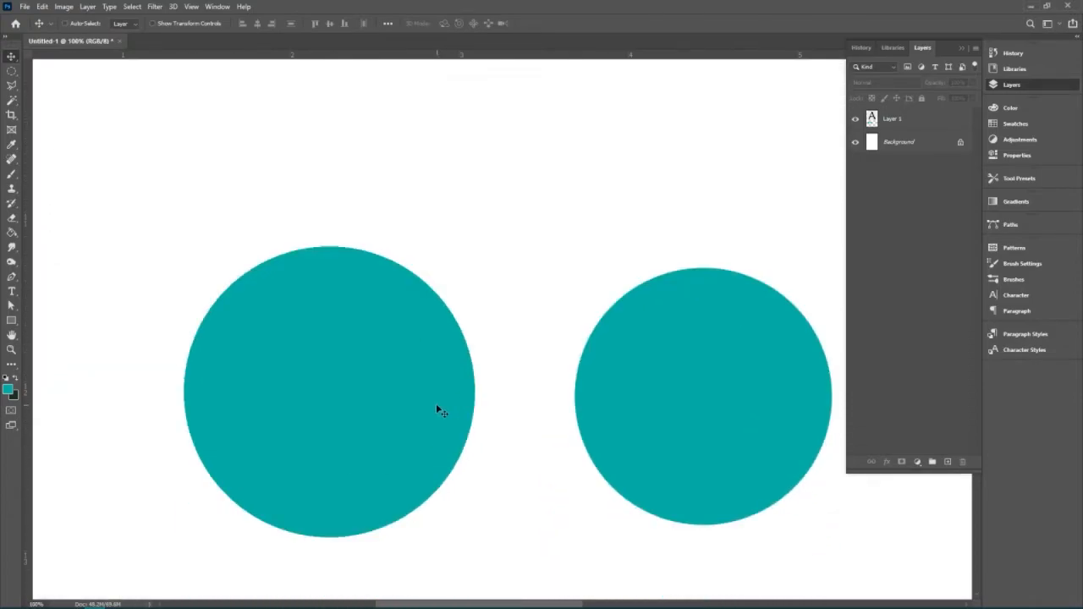
key(ctrl+plus)
key(ctrl+plus)
key(ctrl+plus)
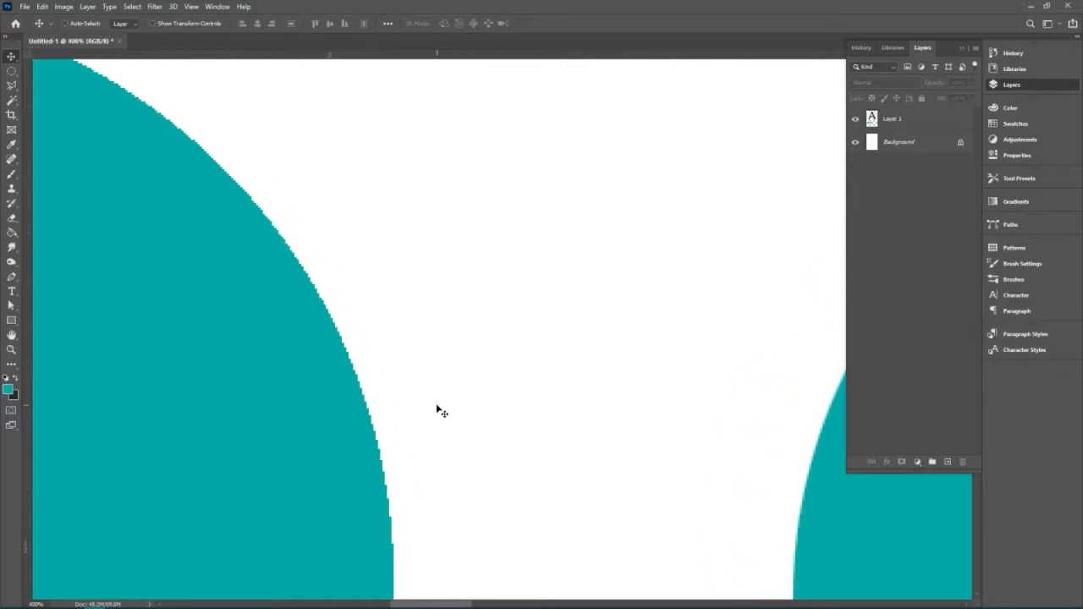
scroll(503, 435, right, 1)
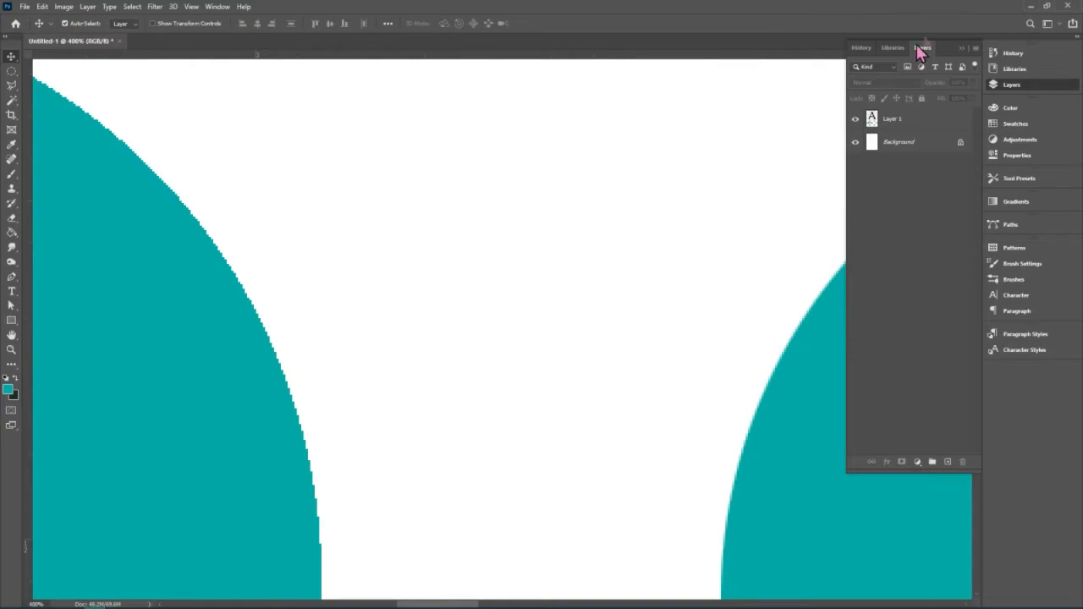
Collapse the layer list covering the second circle and compare both circles' edges at 200% magnification
click(960, 49)
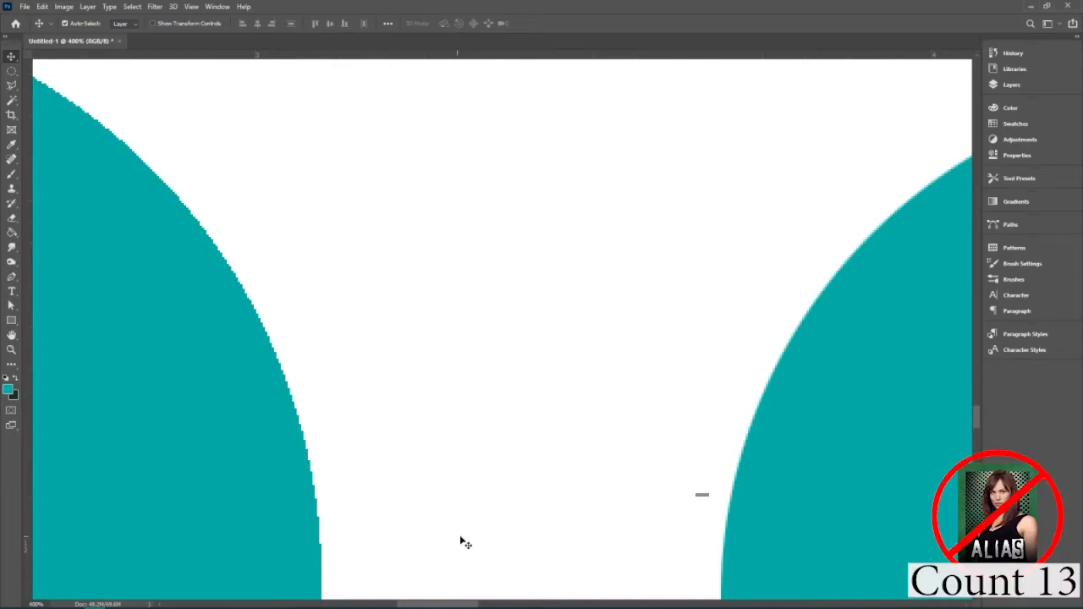
key(ctrl+minus)
key(ctrl+minus)
key(ctrl+minus)
key(ctrl+minus)
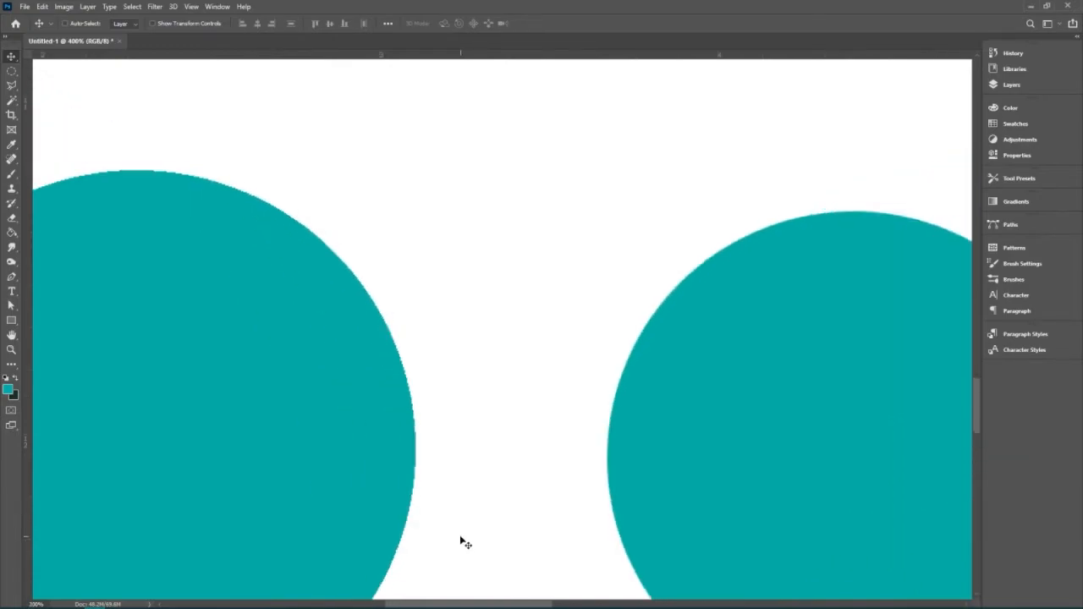
key(ctrl+plus)
key(ctrl+plus)
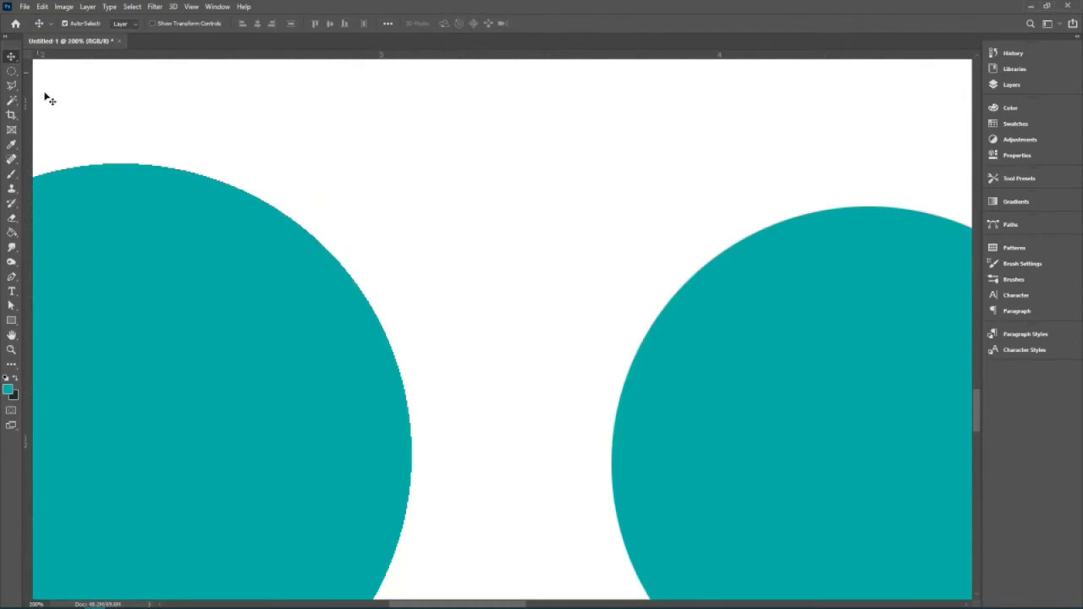
Make Layer 1 active and select the teal of the circles with the Magic Wand at its existing tolerance
click(13, 101)
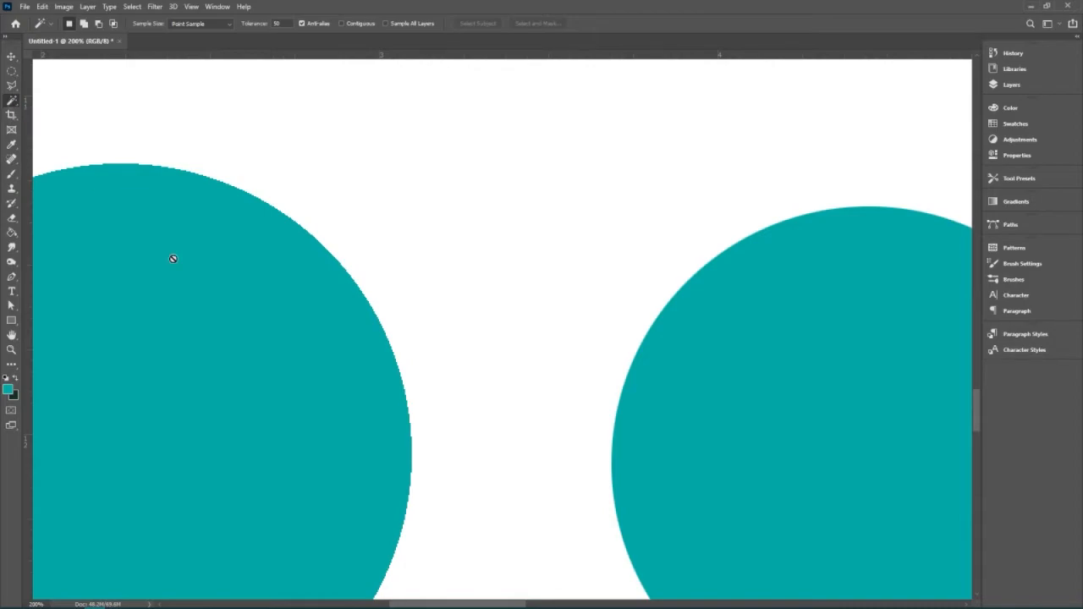
click(1015, 85)
click(900, 127)
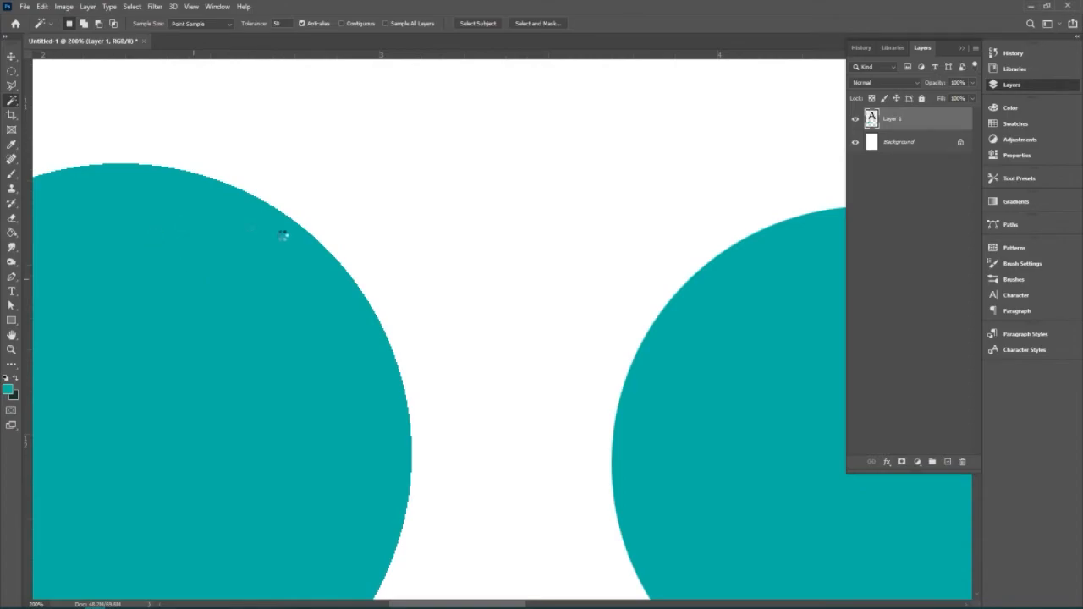
click(375, 333)
Set the Magic Wand tolerance to 0, clear the selection, and reselect the circles' teal to inspect the selection edges
click(276, 23)
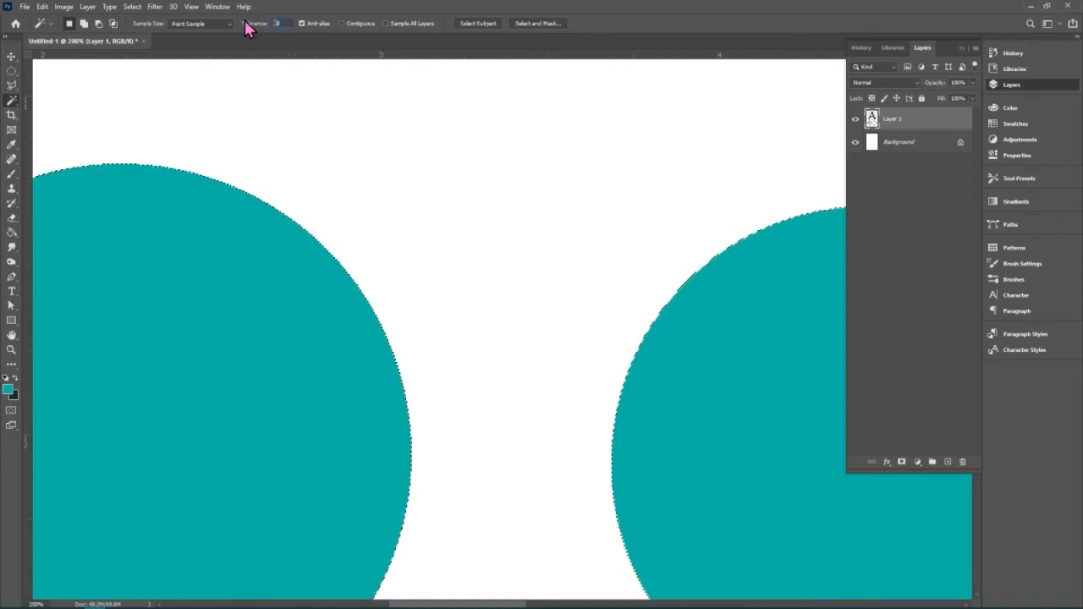
text(0)
key(ctrl+d)
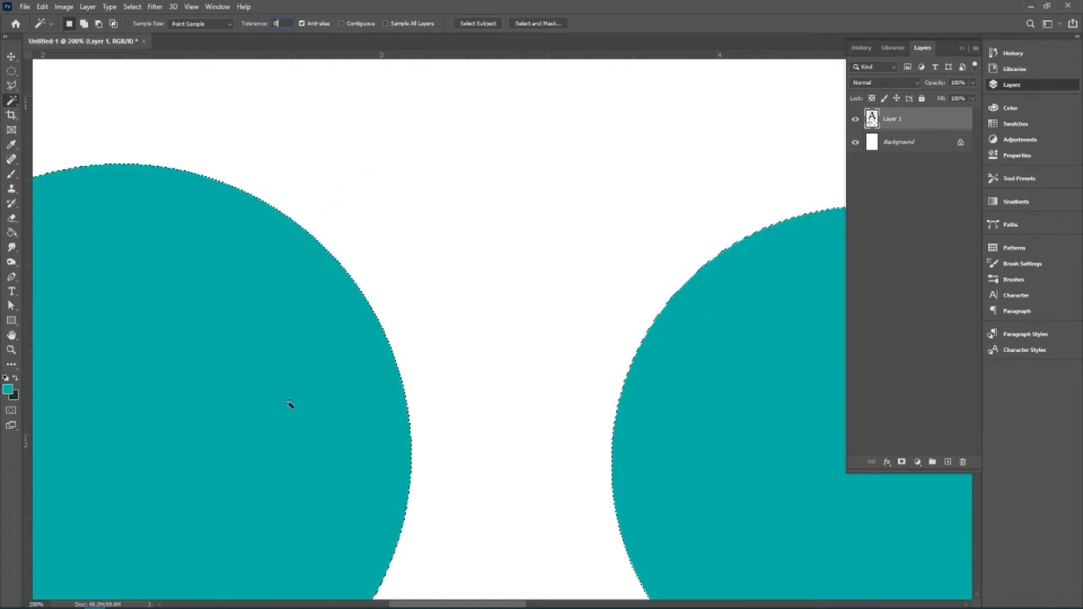
click(273, 365)
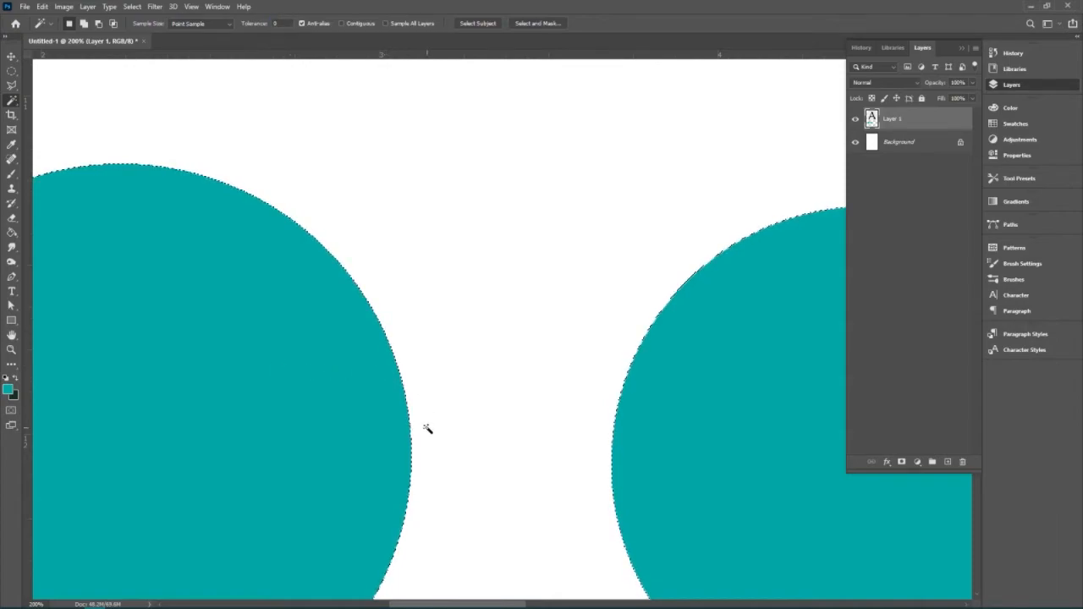
scroll(430, 432, up, 1)
scroll(430, 433, up, 1)
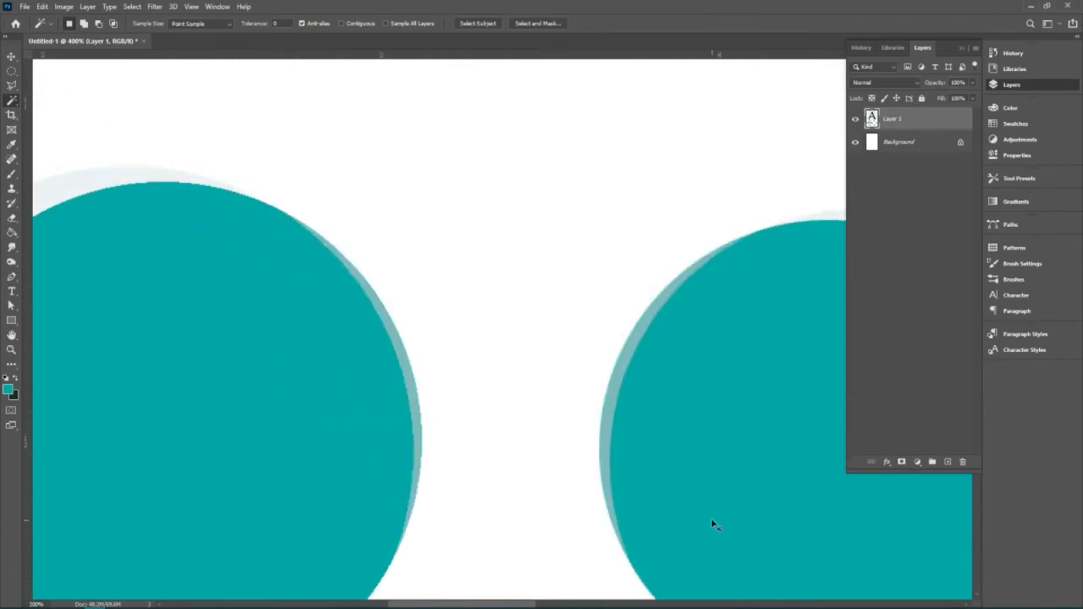
Deselect the circles, then scale Layer 1 down and position it so both letters A fit on the white page
key(ctrl+minus)
key(ctrl+minus)
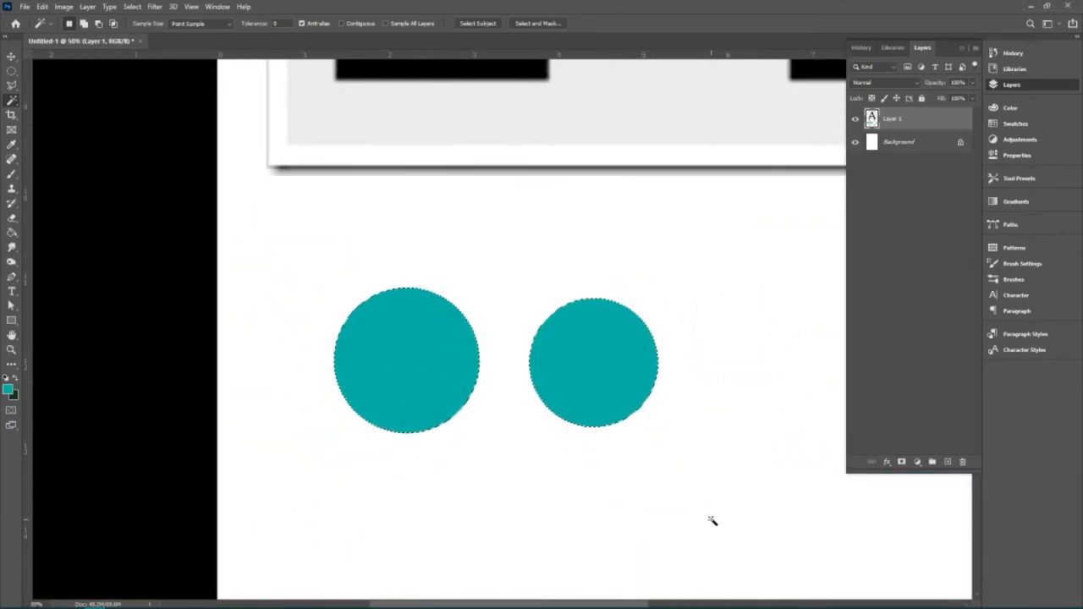
key(ctrl+minus)
key(ctrl+minus)
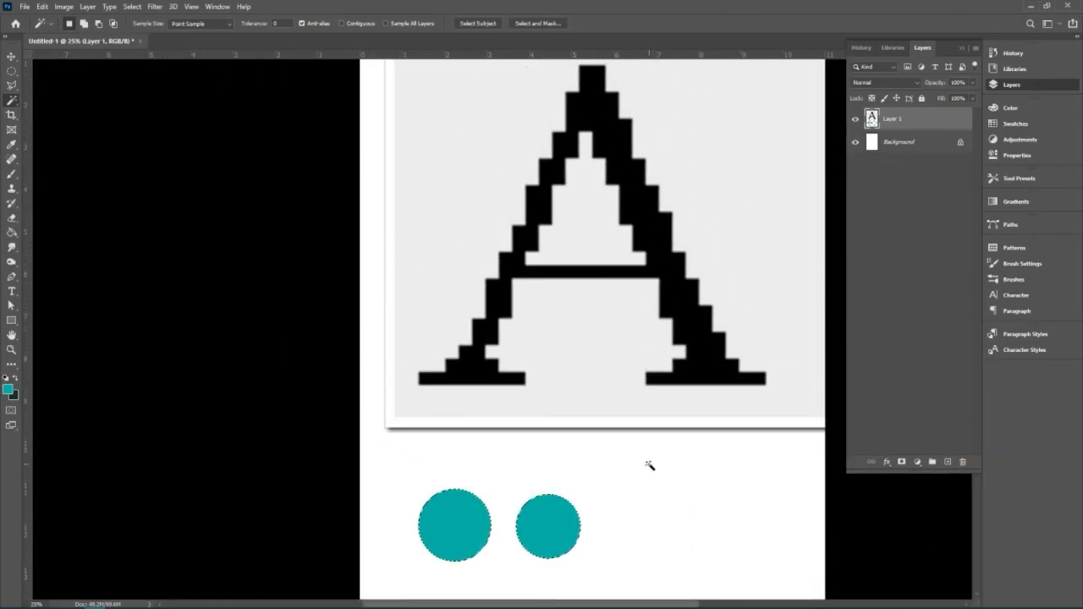
click(11, 57)
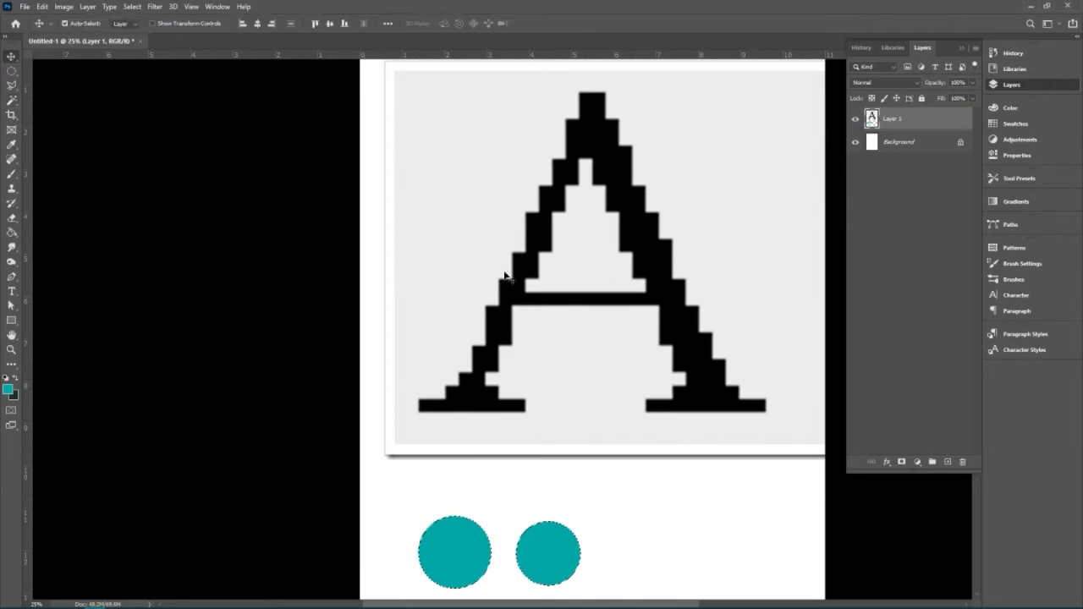
key(ctrl+d)
key(ctrl+t)
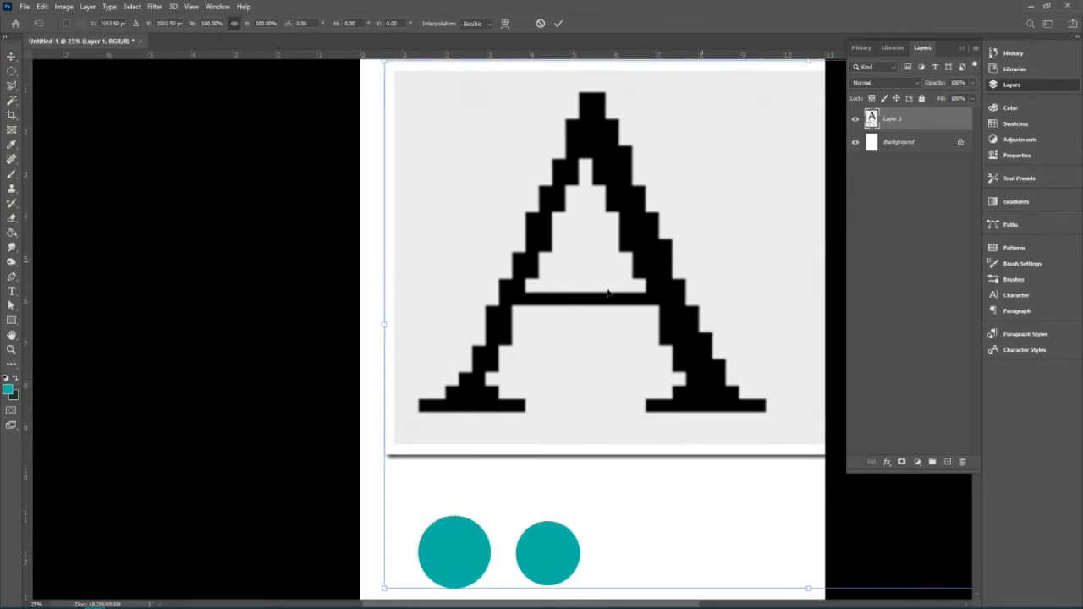
scroll(628, 353, up, 2)
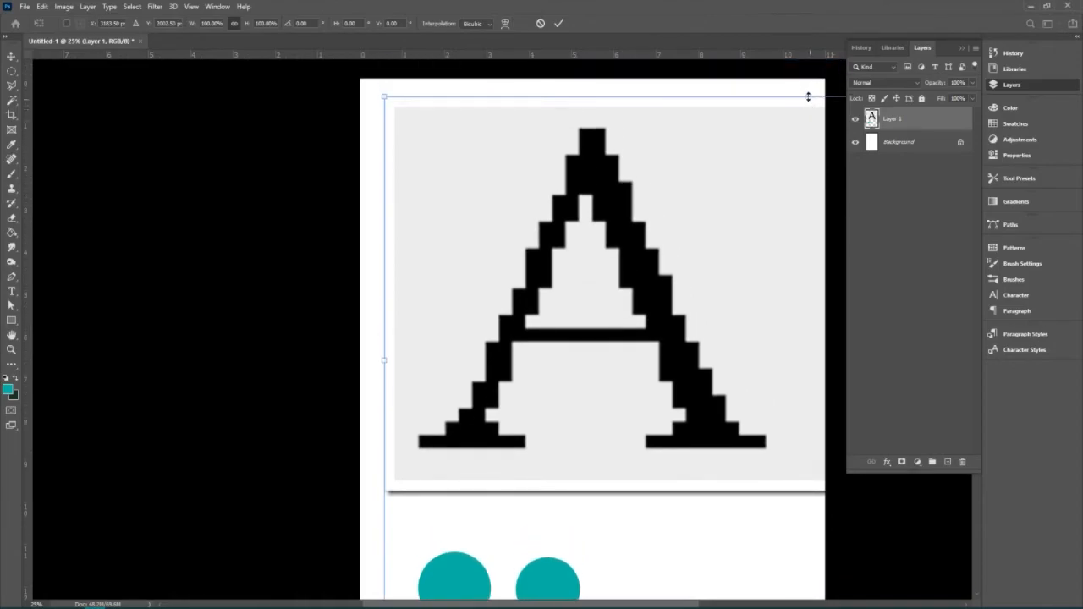
drag(815, 265, 789, 387)
drag(801, 466, 604, 289)
key(Return)
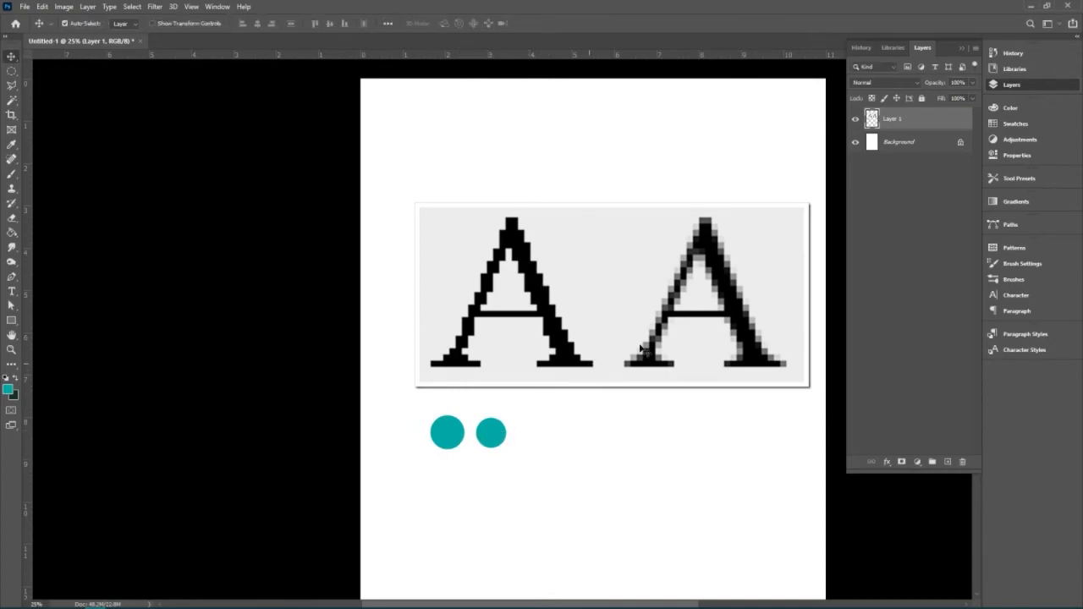
Select the black pixels with the Magic Wand from the stepped A and again from the grey-edged A, deselecting after each
click(12, 101)
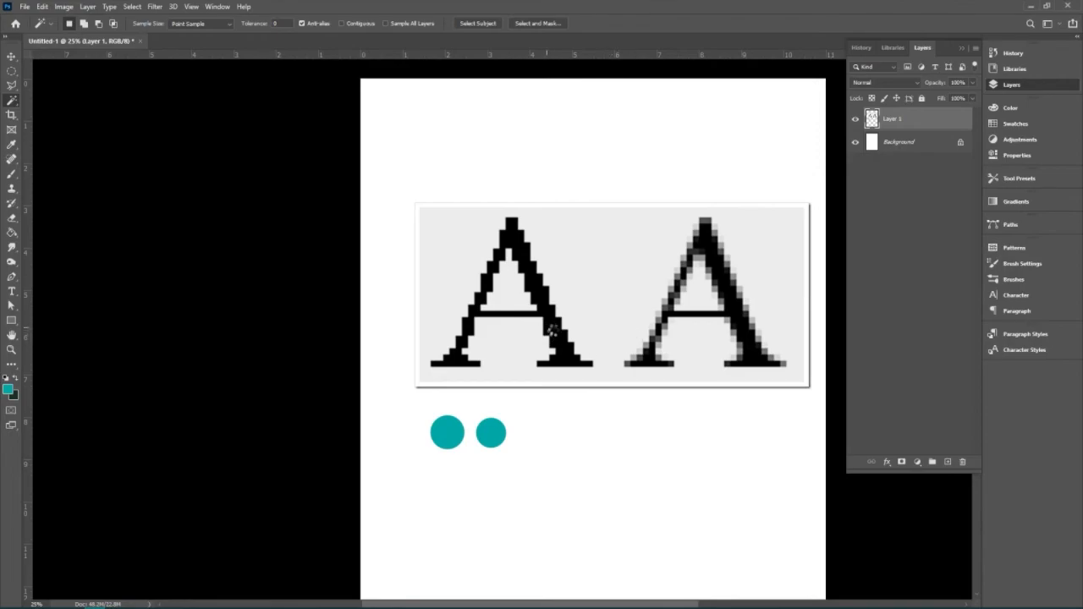
click(505, 333)
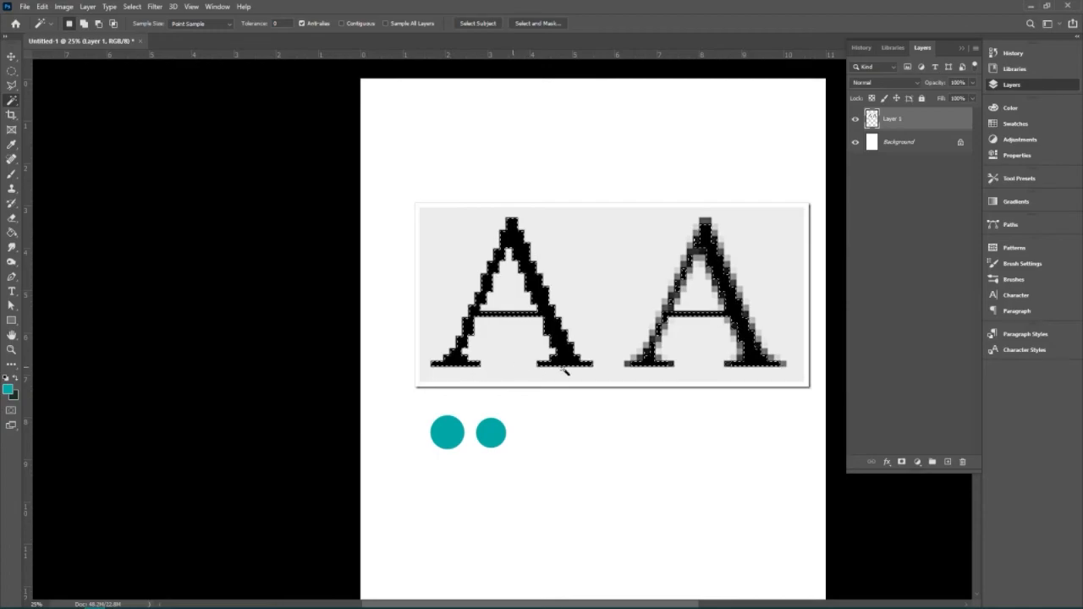
key(ctrl+d)
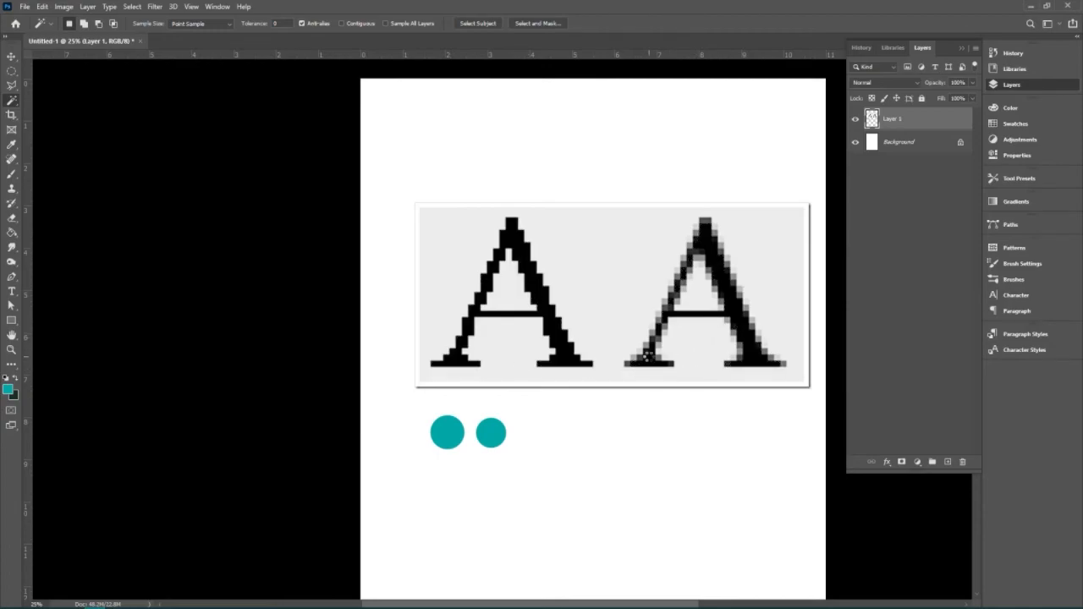
click(649, 356)
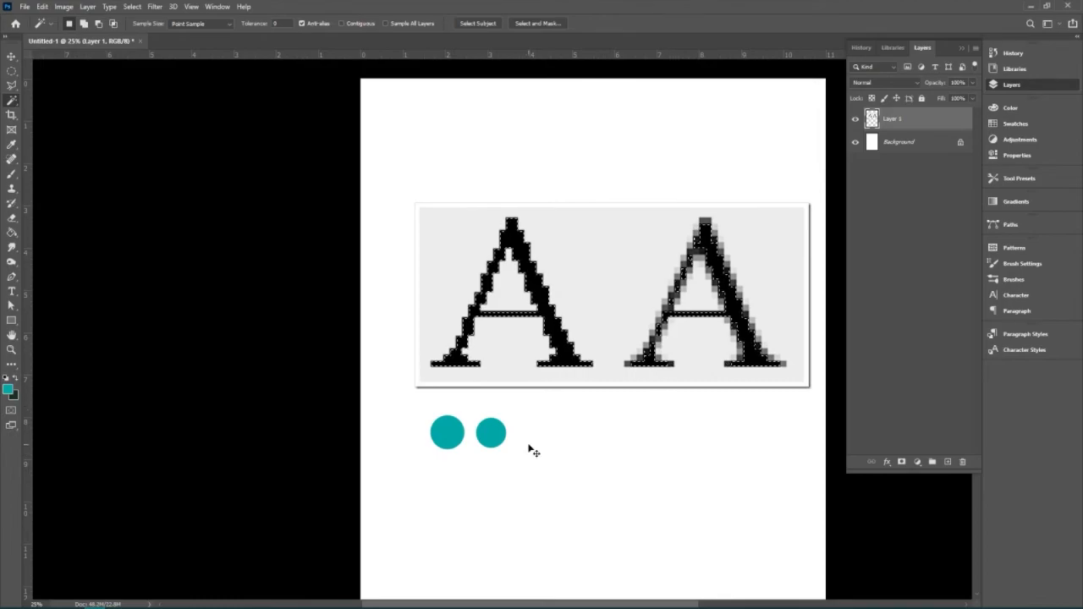
key(ctrl+d)
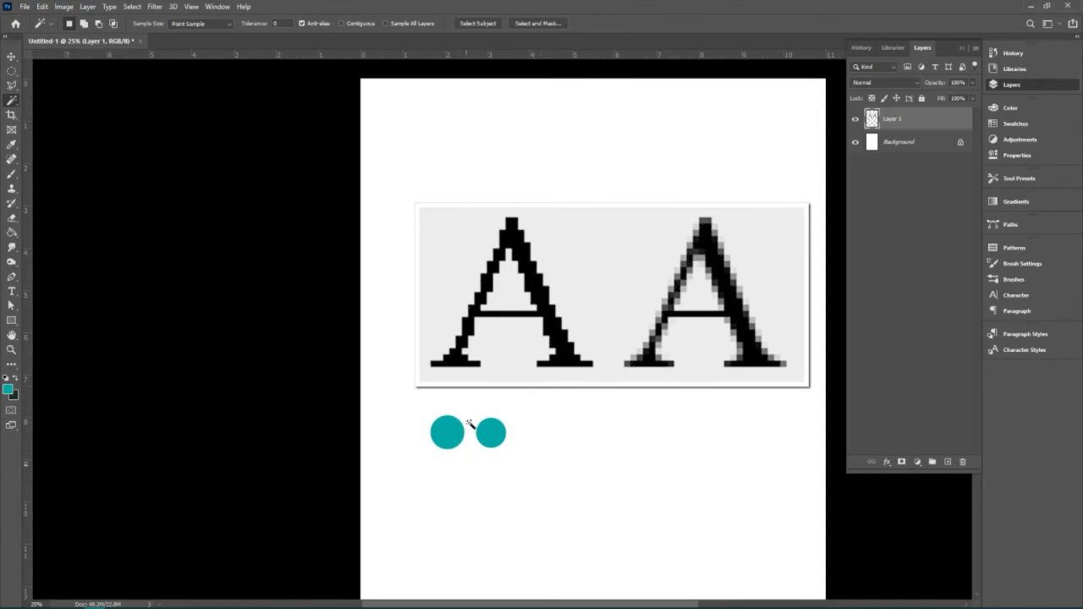